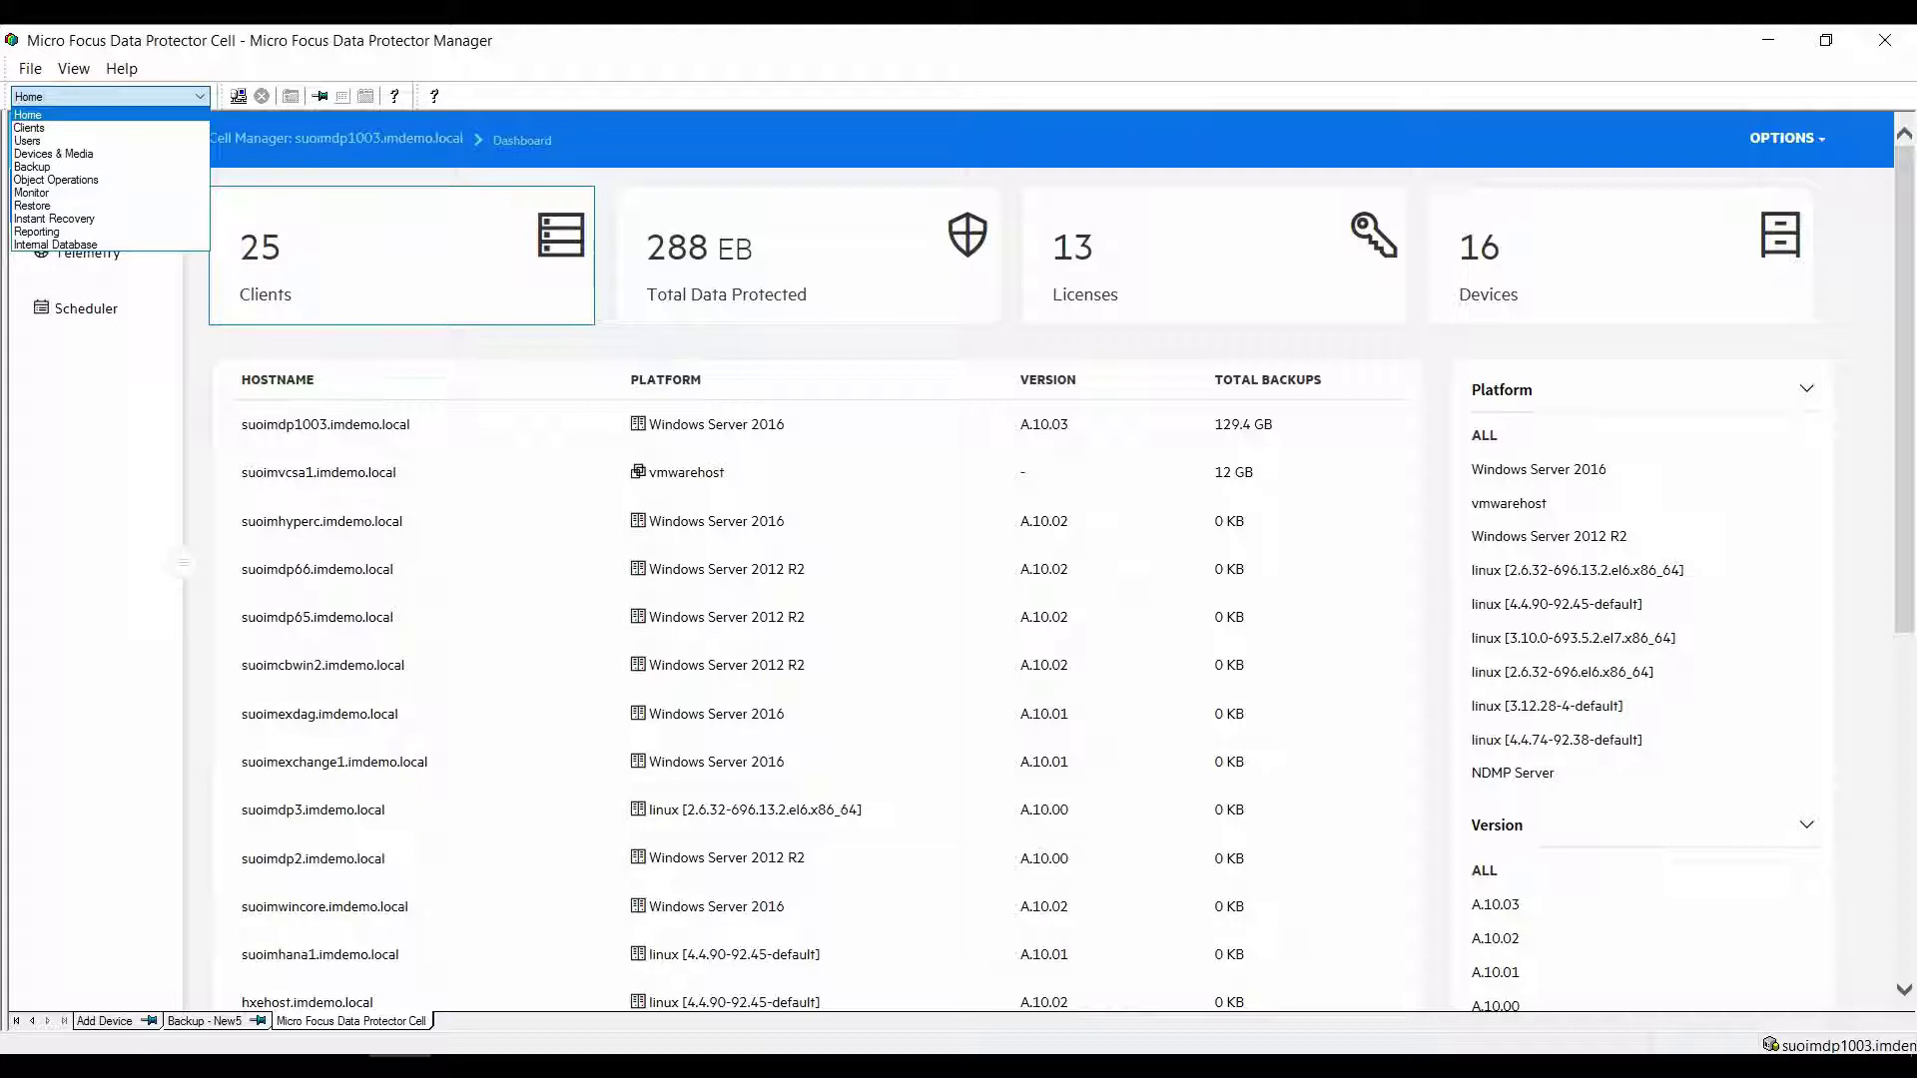
Step: Examine the installed components and protected data details of the client suoimdp1003.imdemo.local, and close its details
key(Escape)
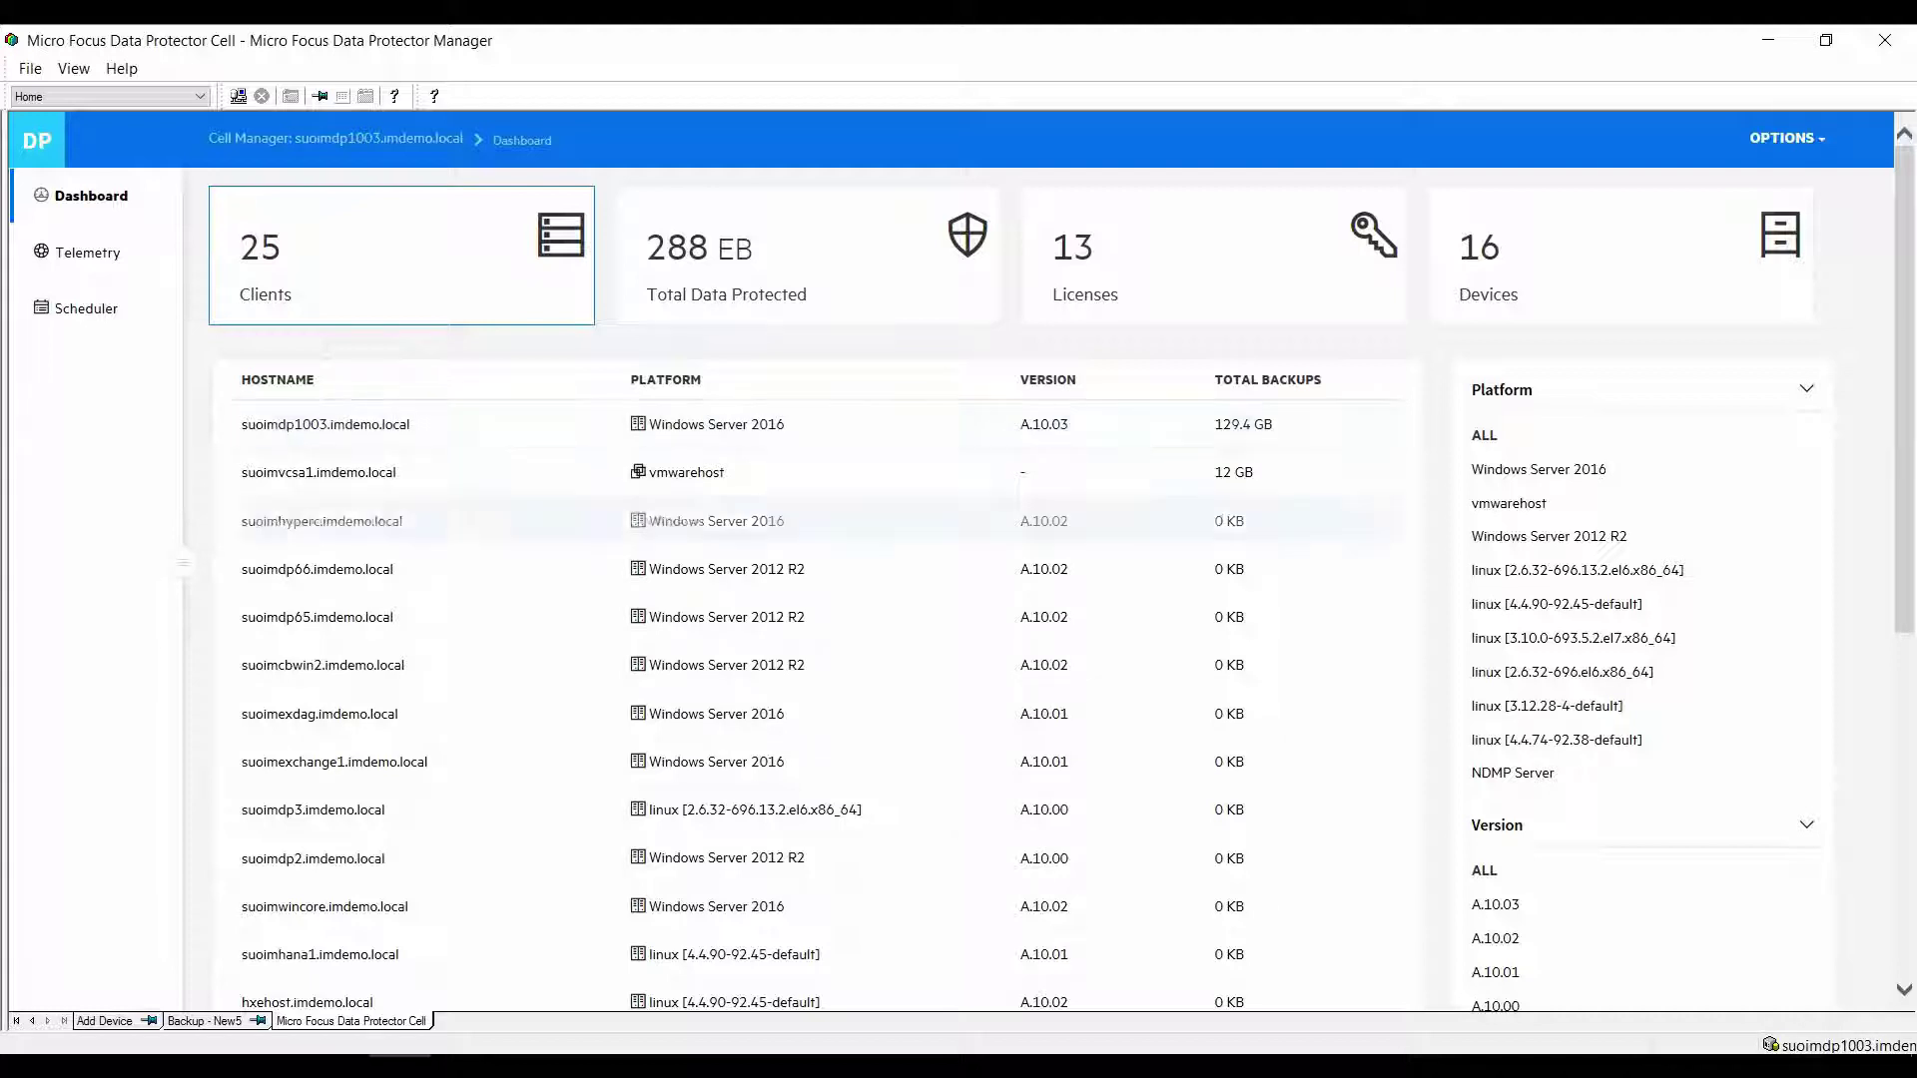
click(325, 425)
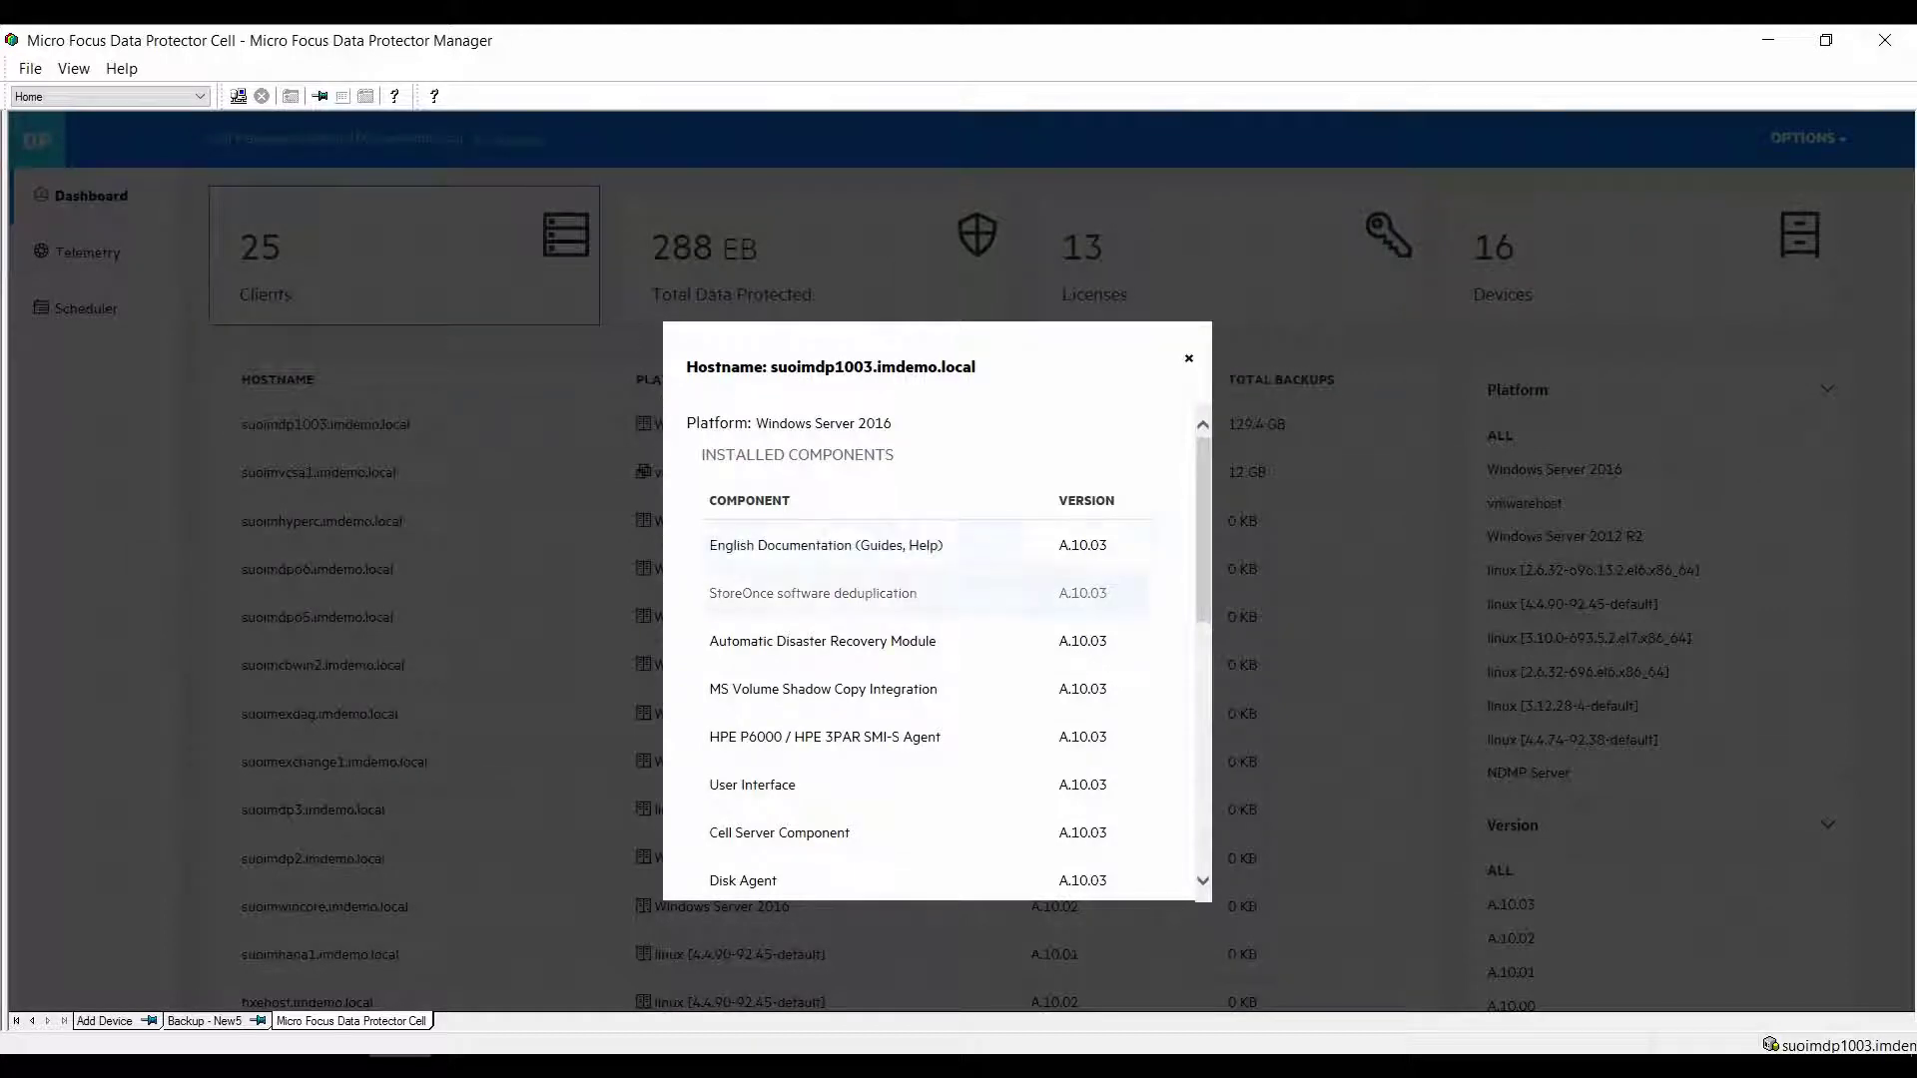
scroll(934, 649, down, 5)
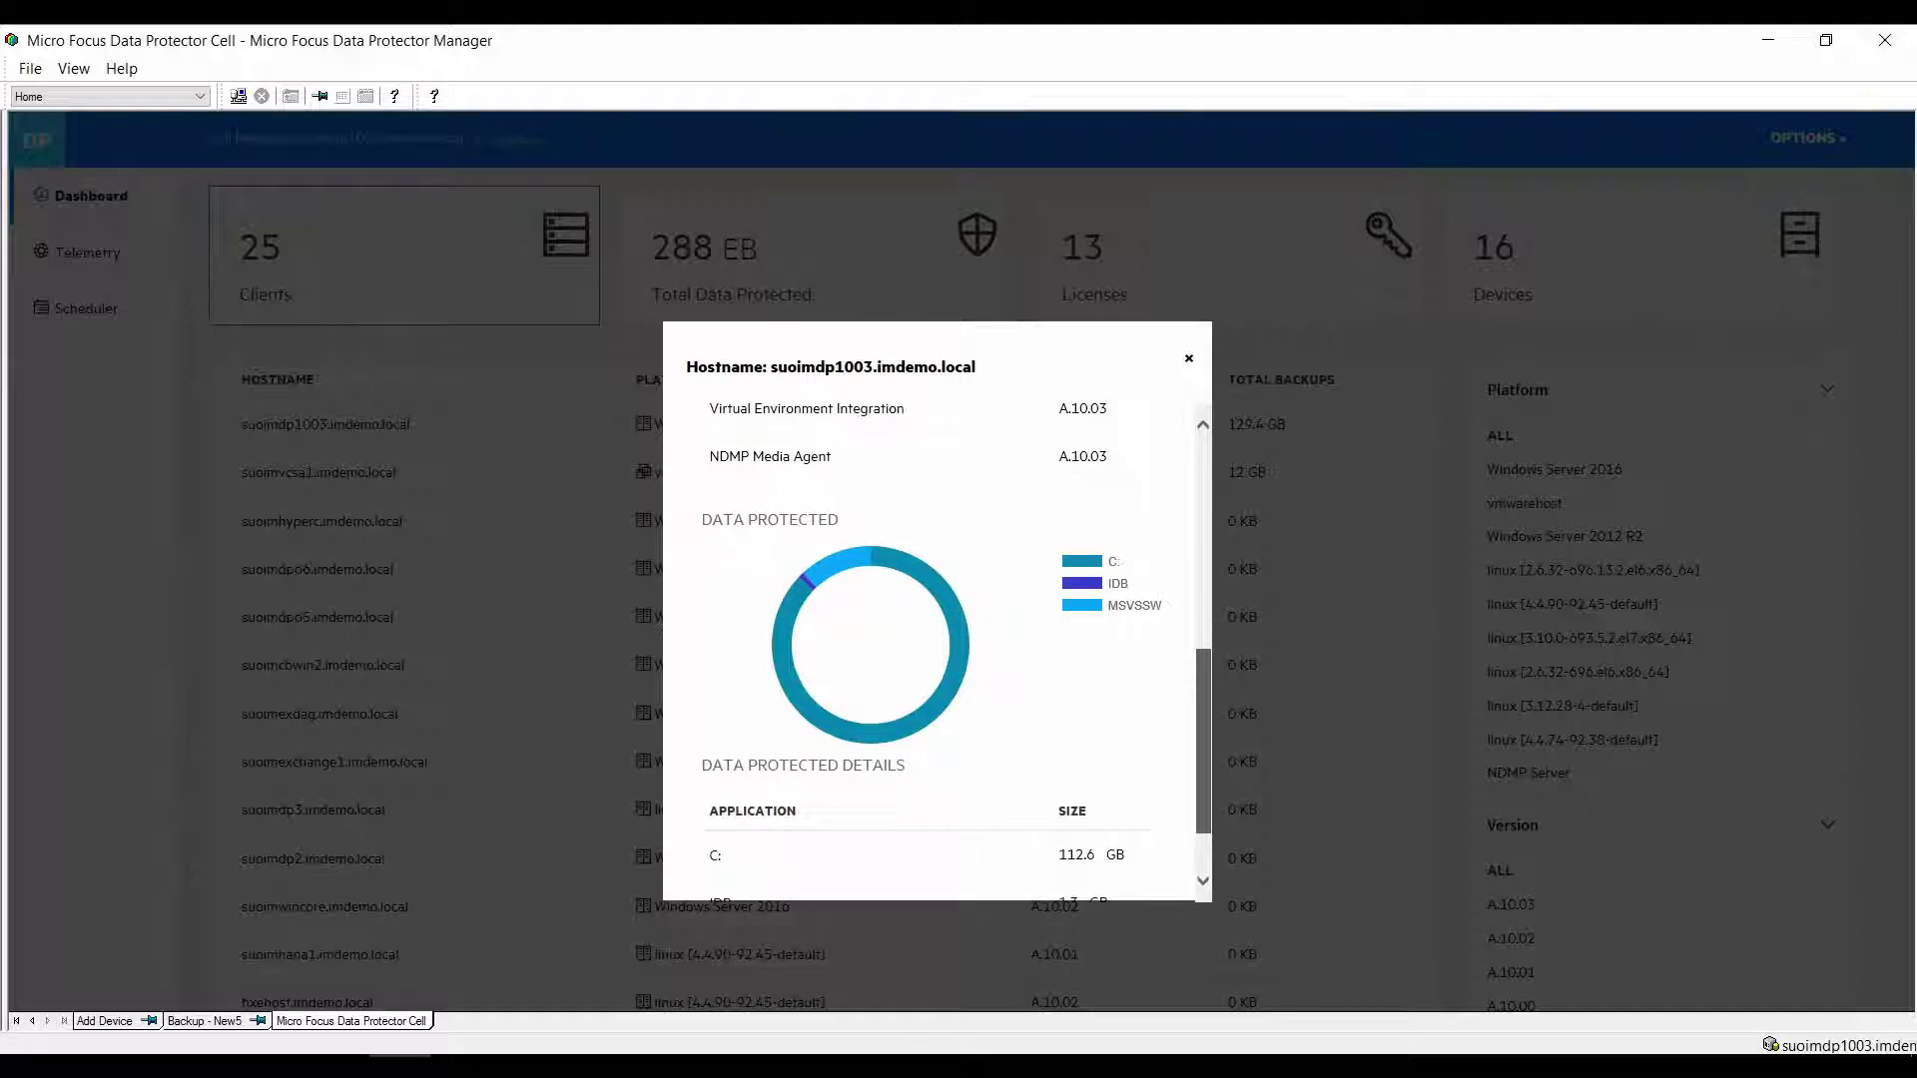
scroll(934, 649, down, 2)
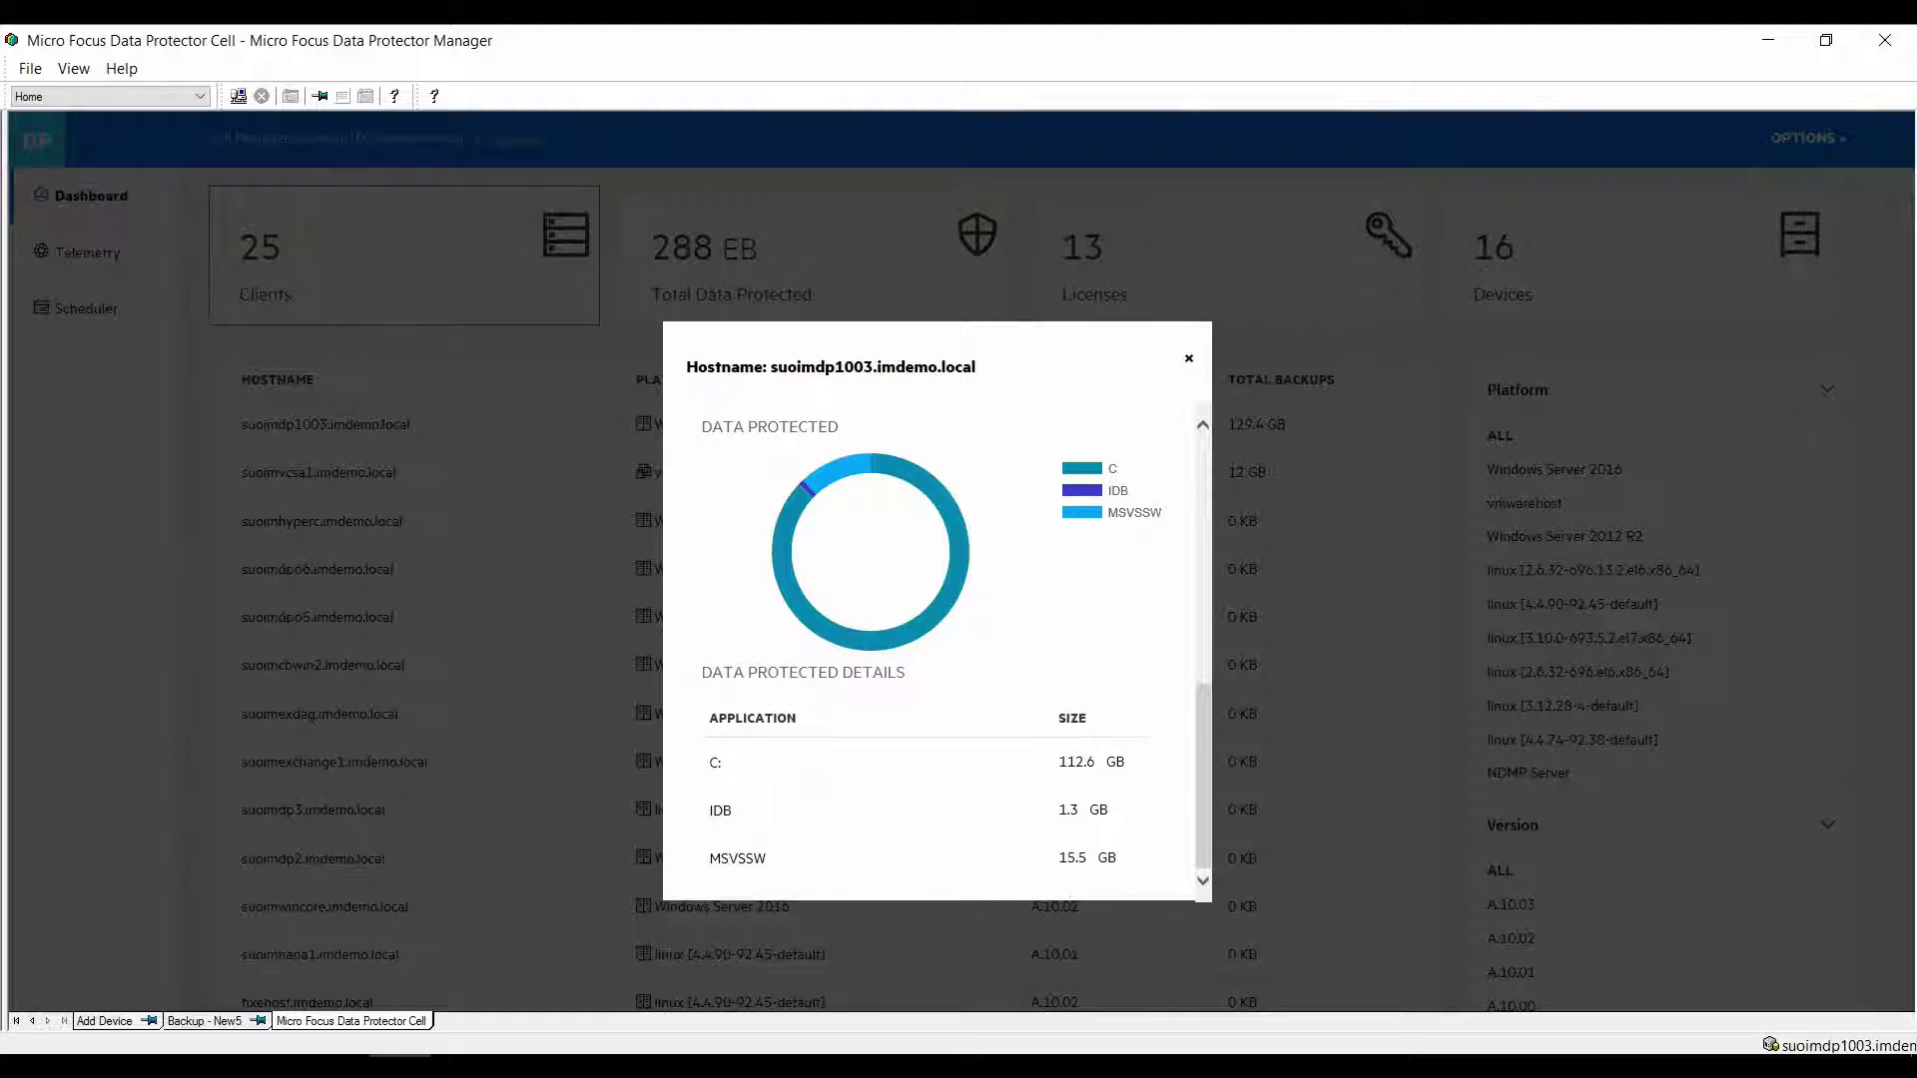
click(1189, 357)
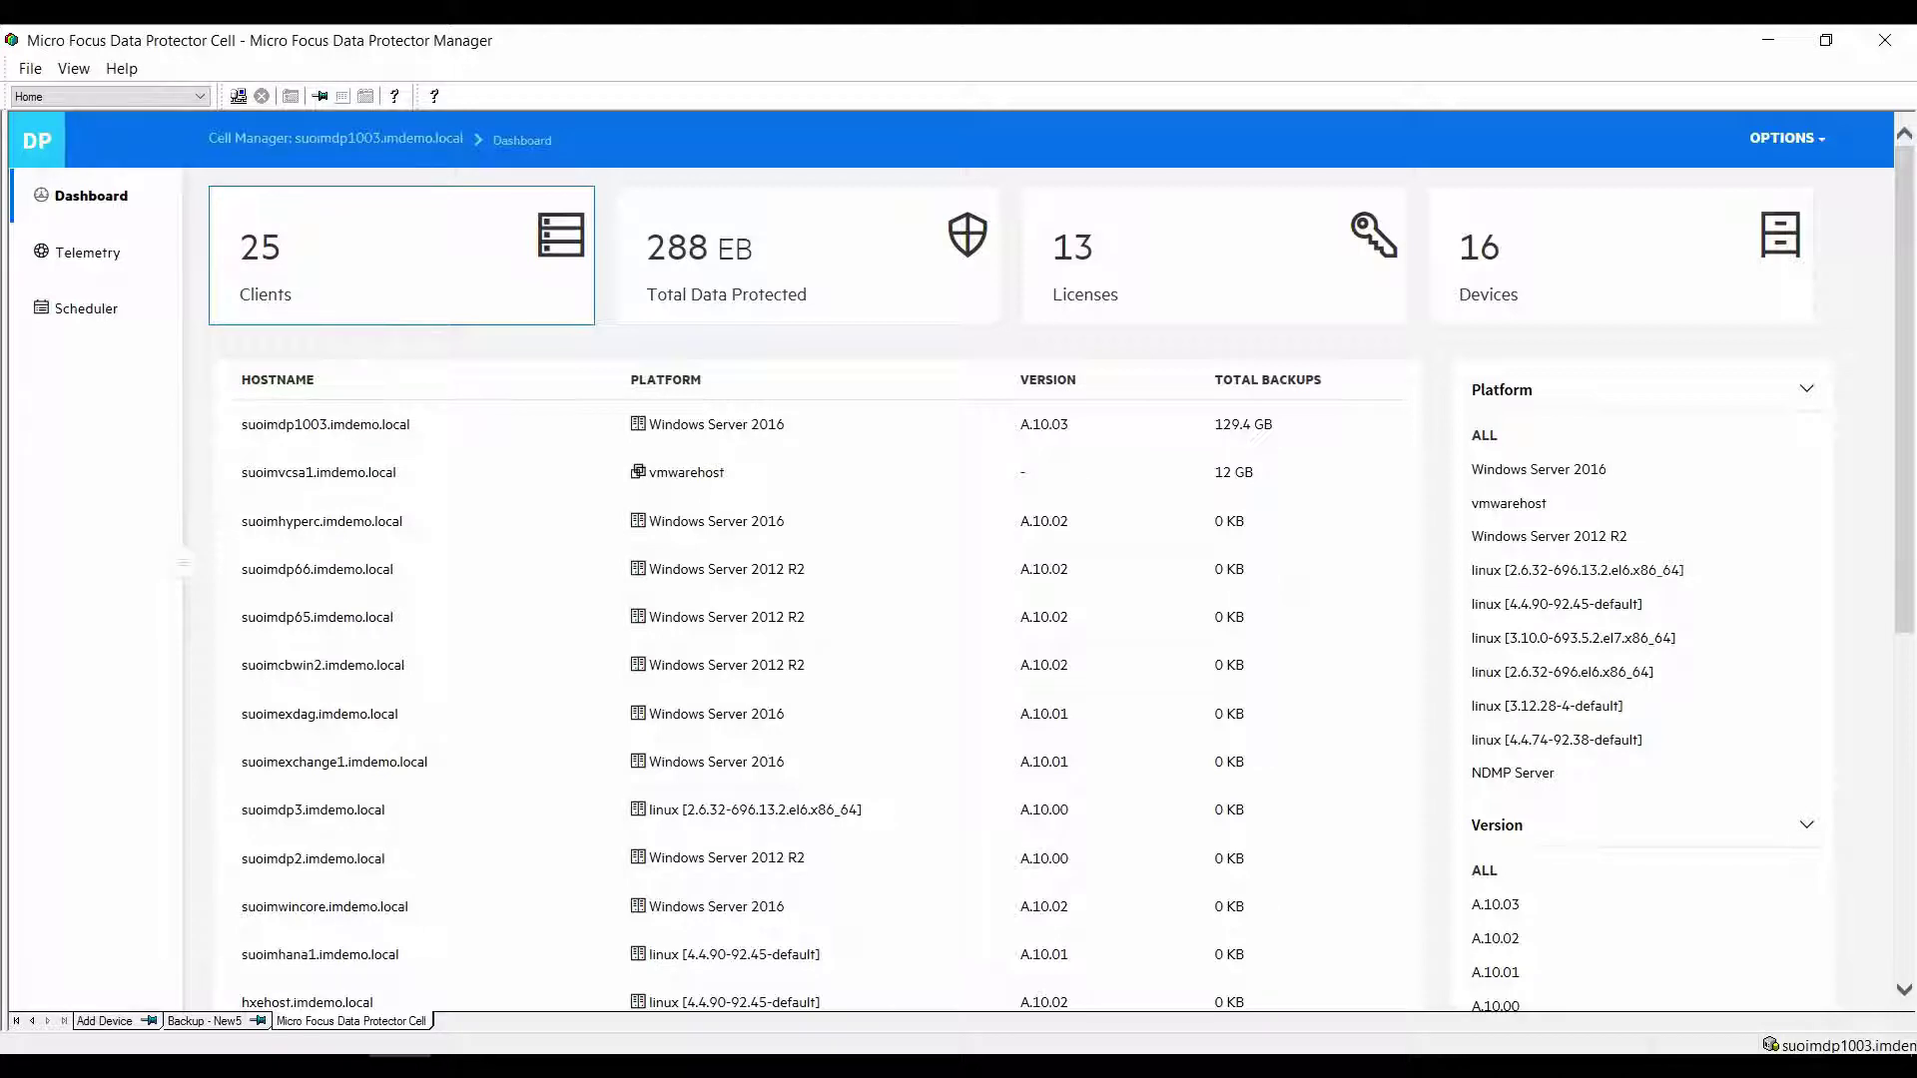
Step: Browse the dashboard's client list, total data protected chart and license overview
scroll(958, 589, down, 3)
scroll(959, 589, down, 1)
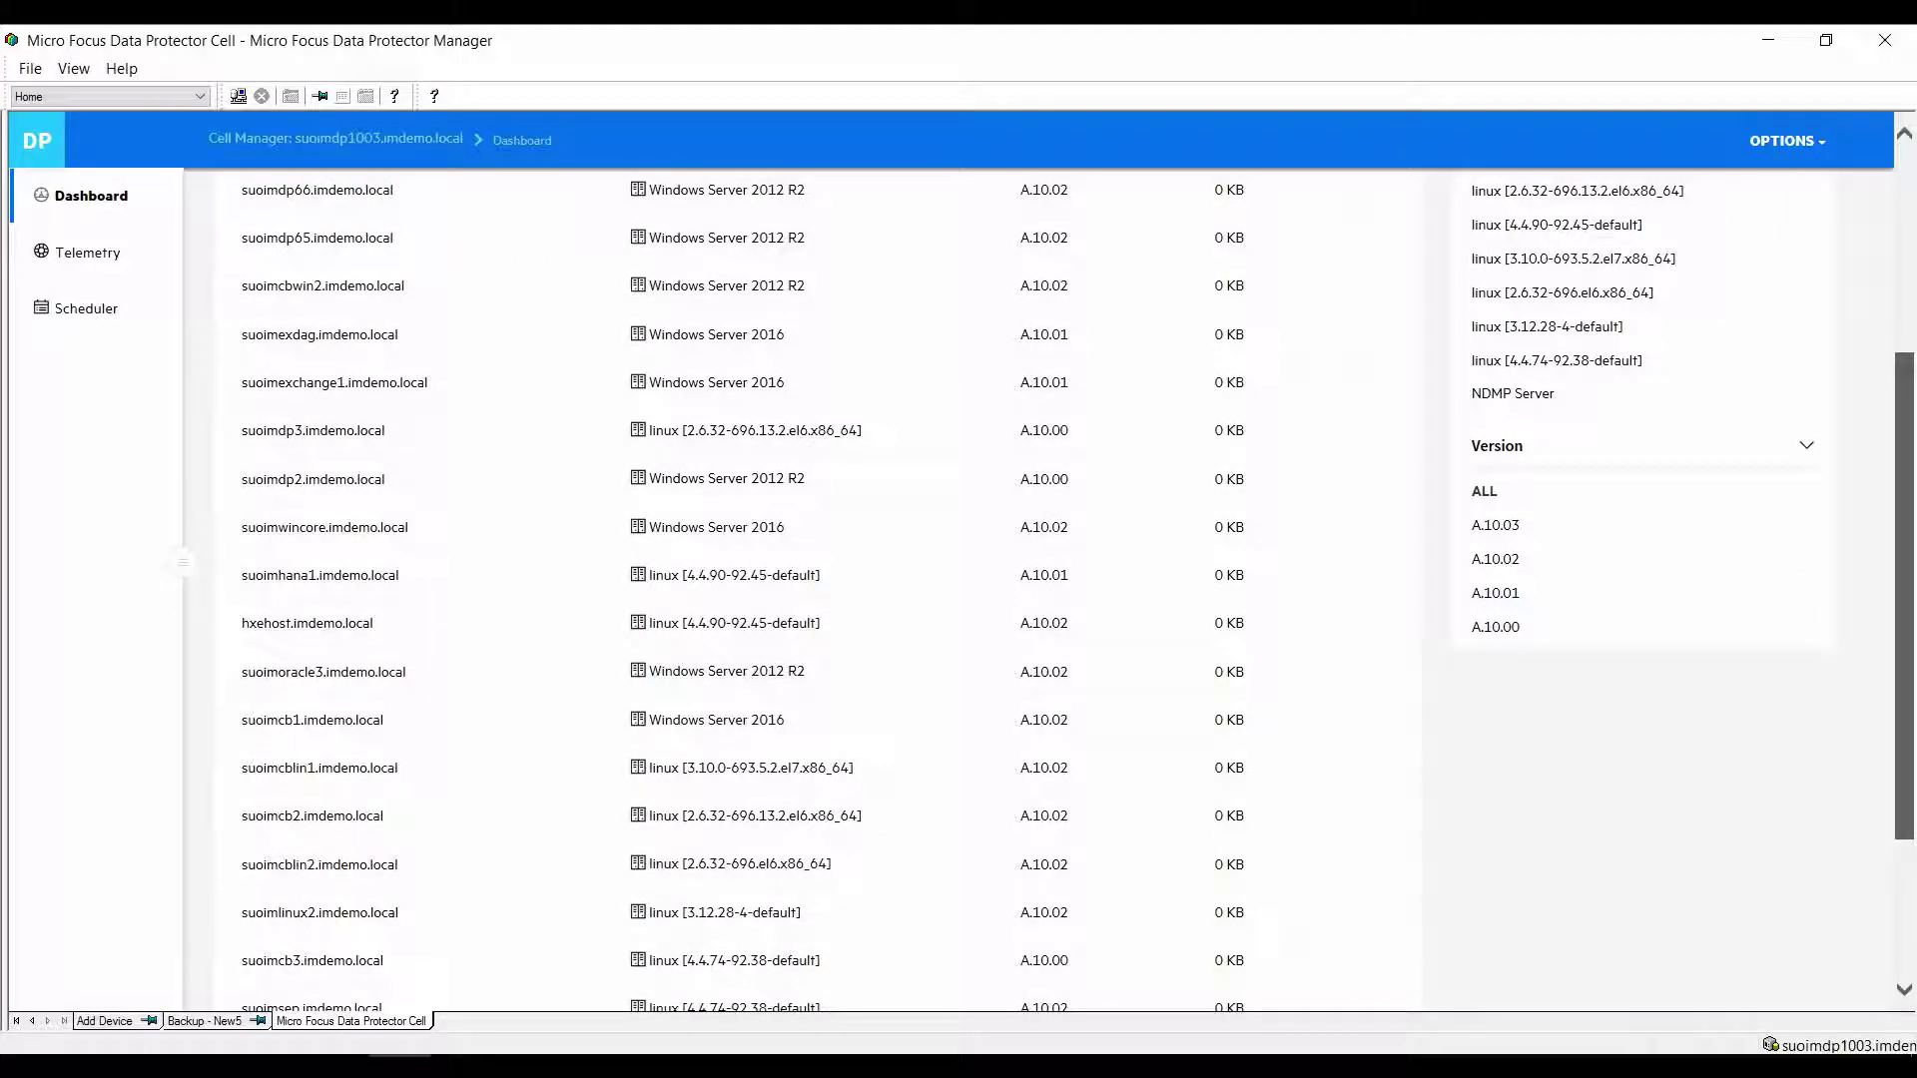
scroll(959, 590, up, 4)
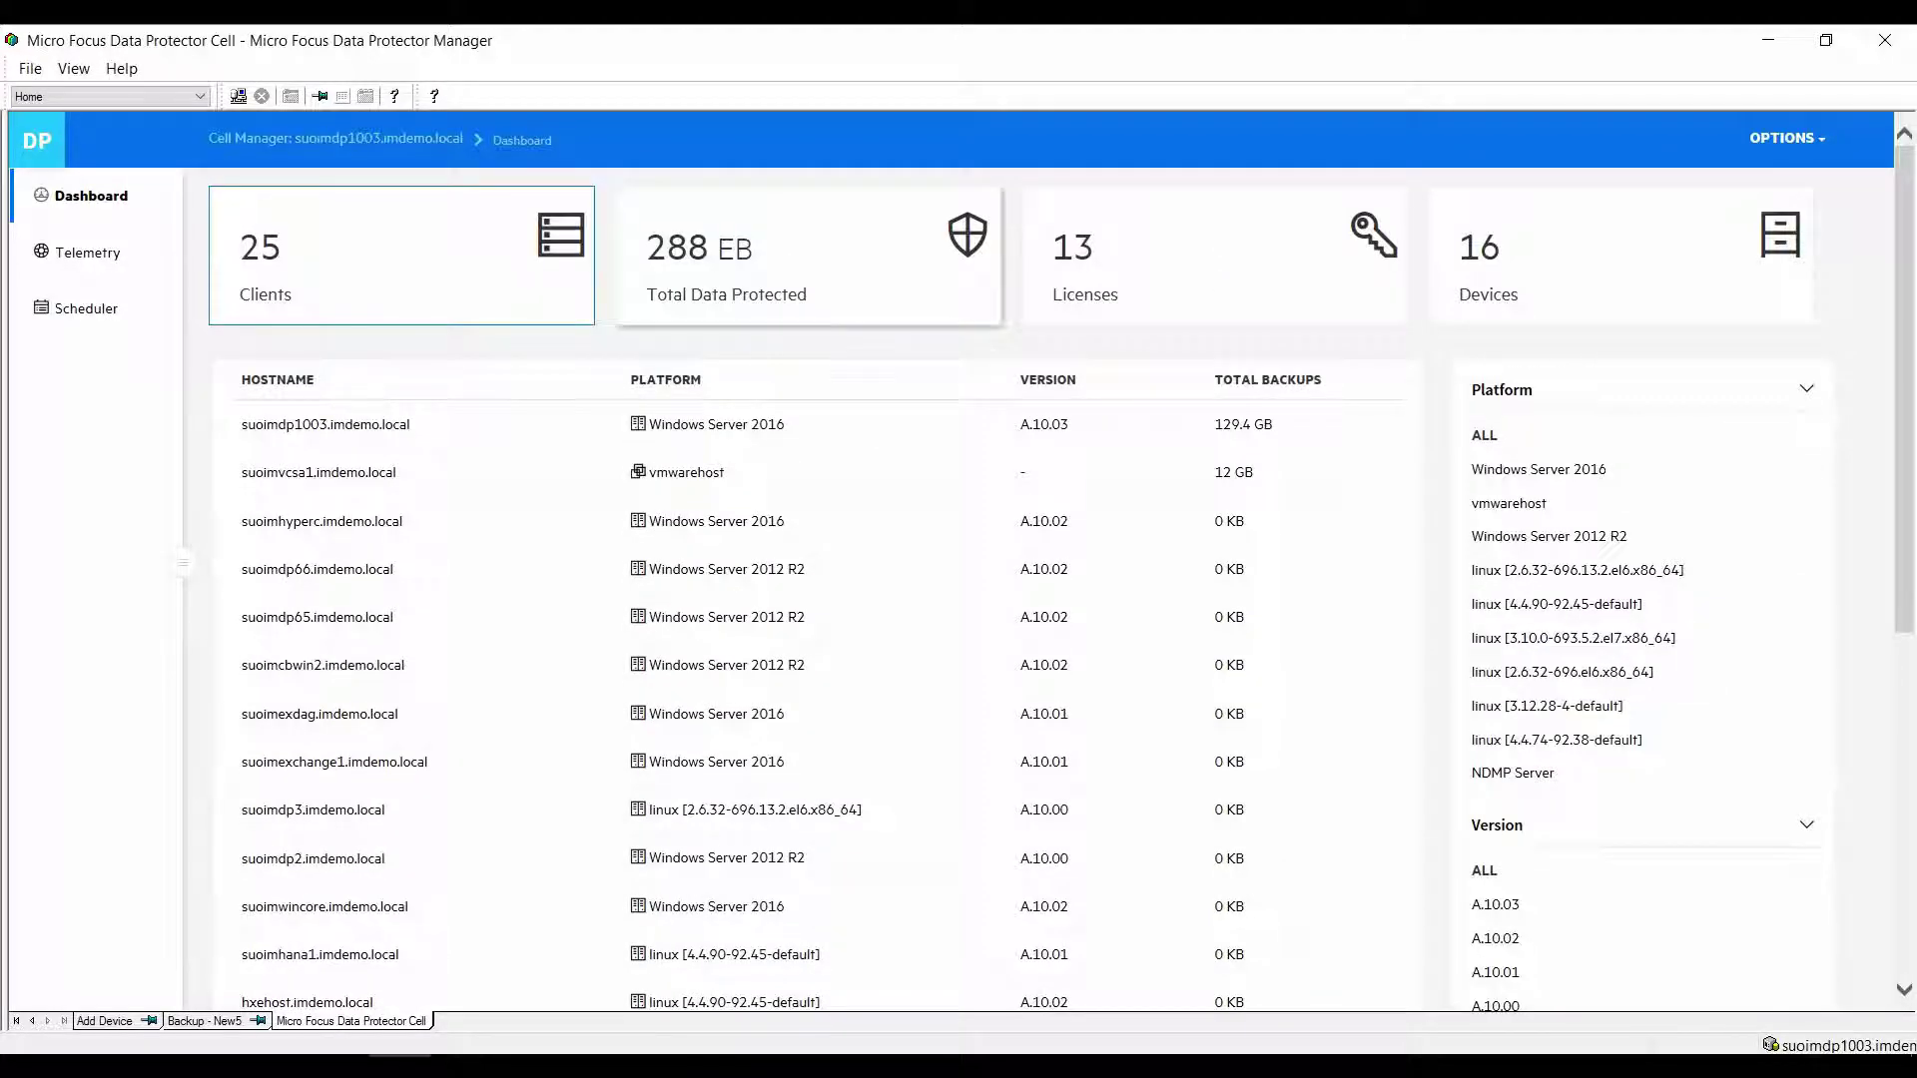
click(809, 256)
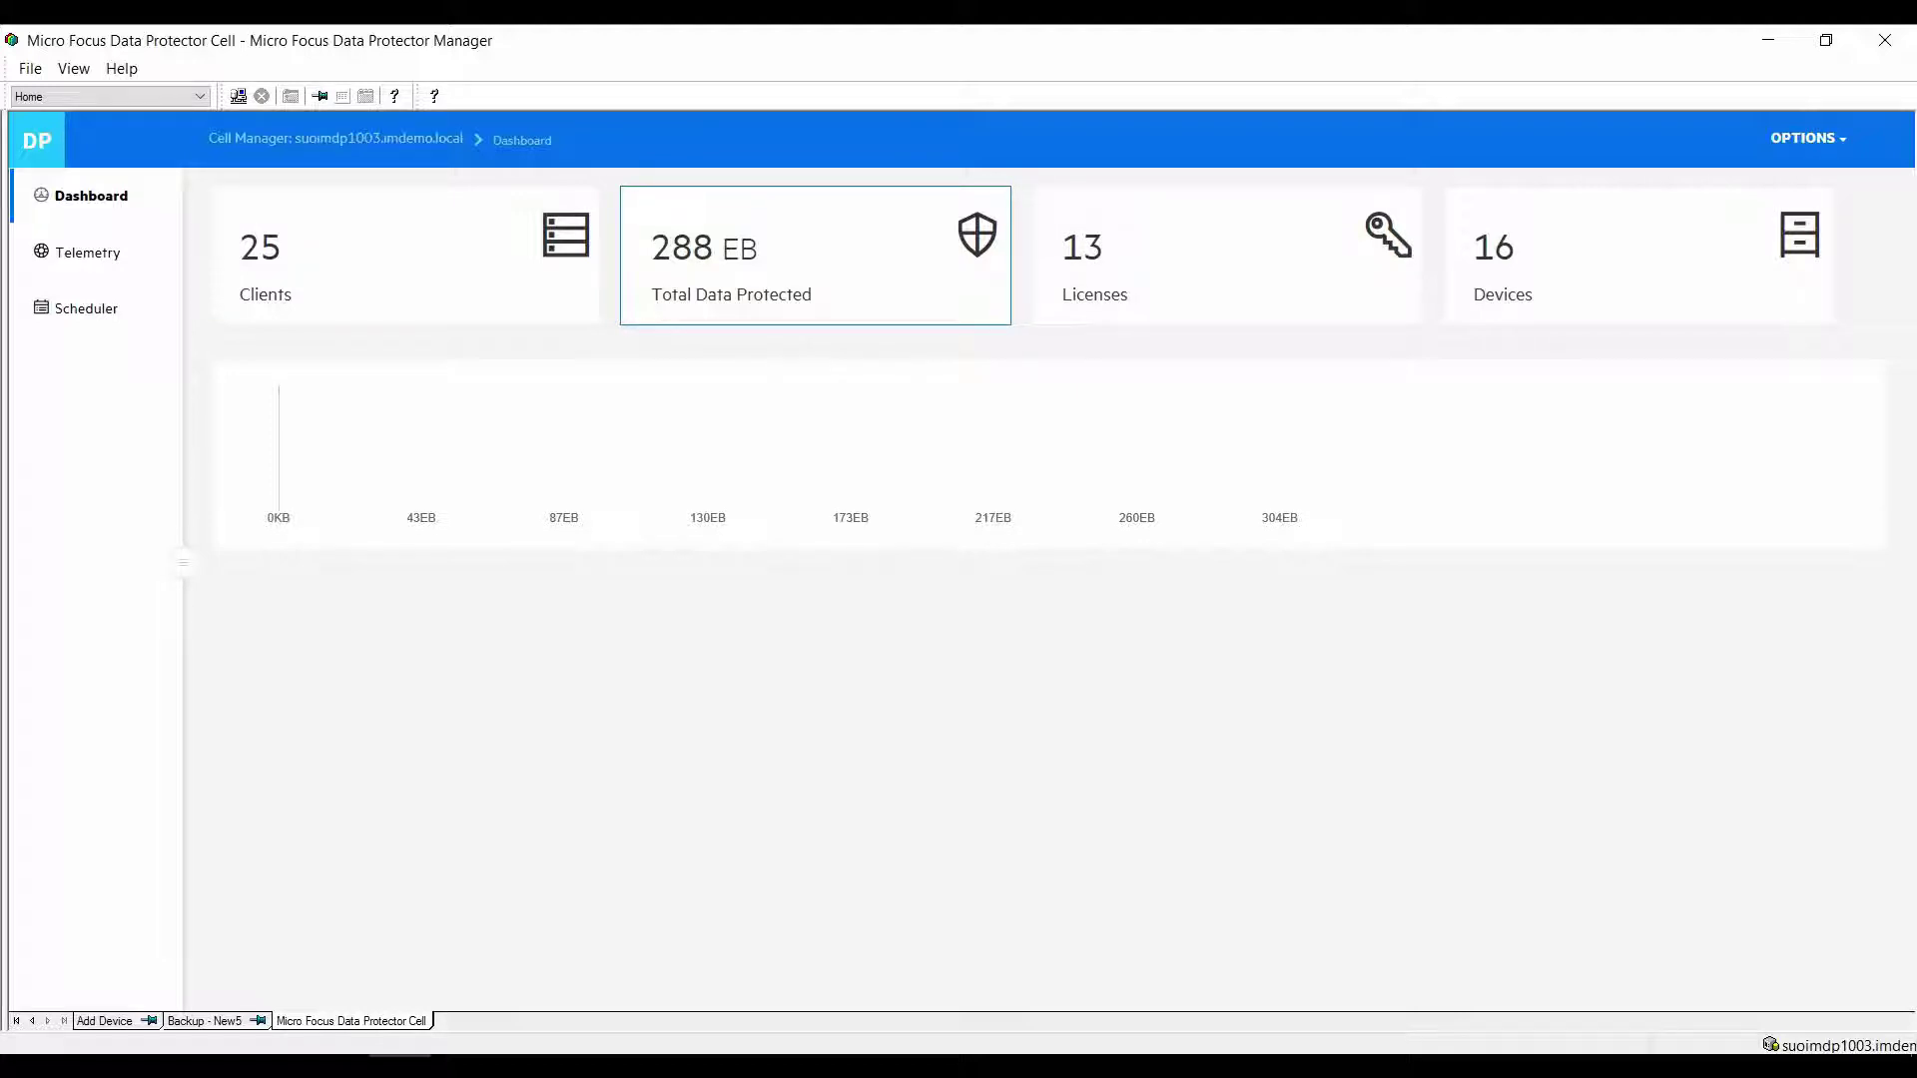
click(1227, 255)
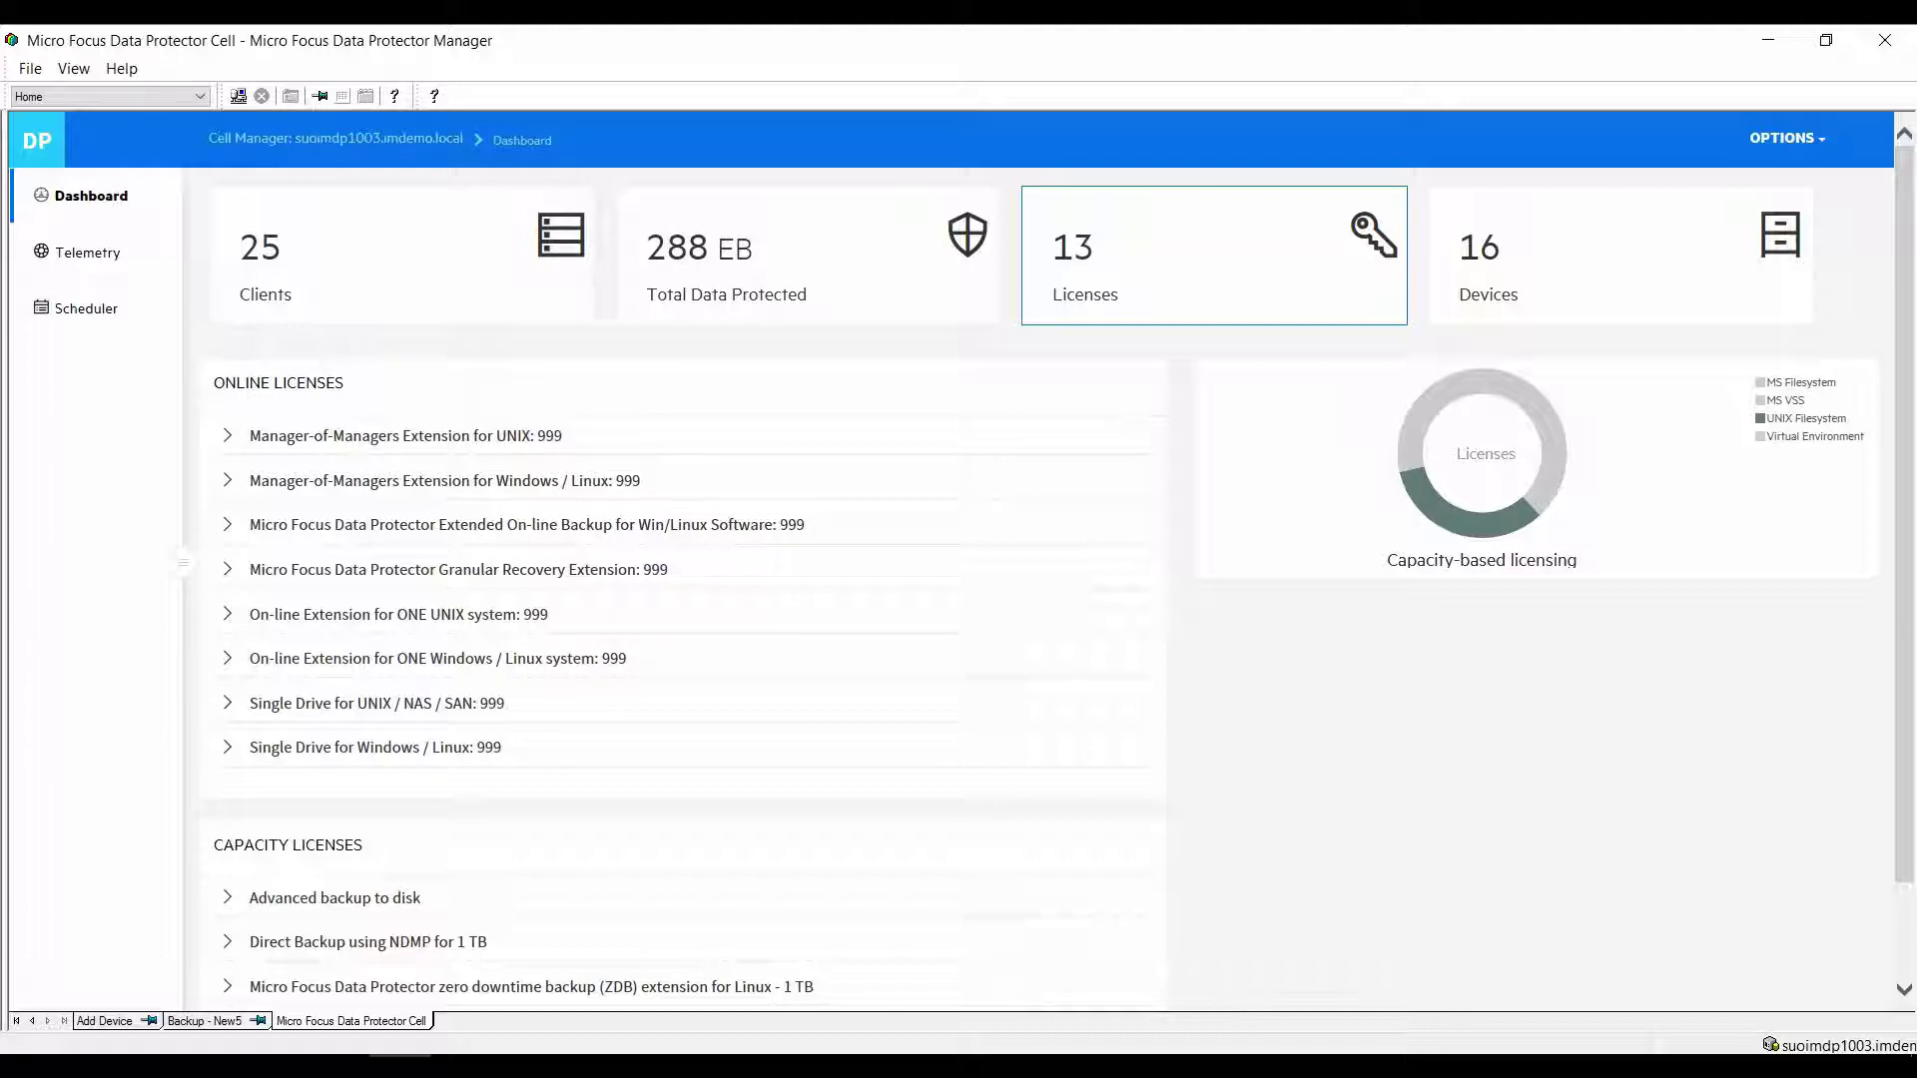
Step: Show the dashboard's devices and filter them by LTO Ultrium drive and by Regular Disk File
click(1620, 256)
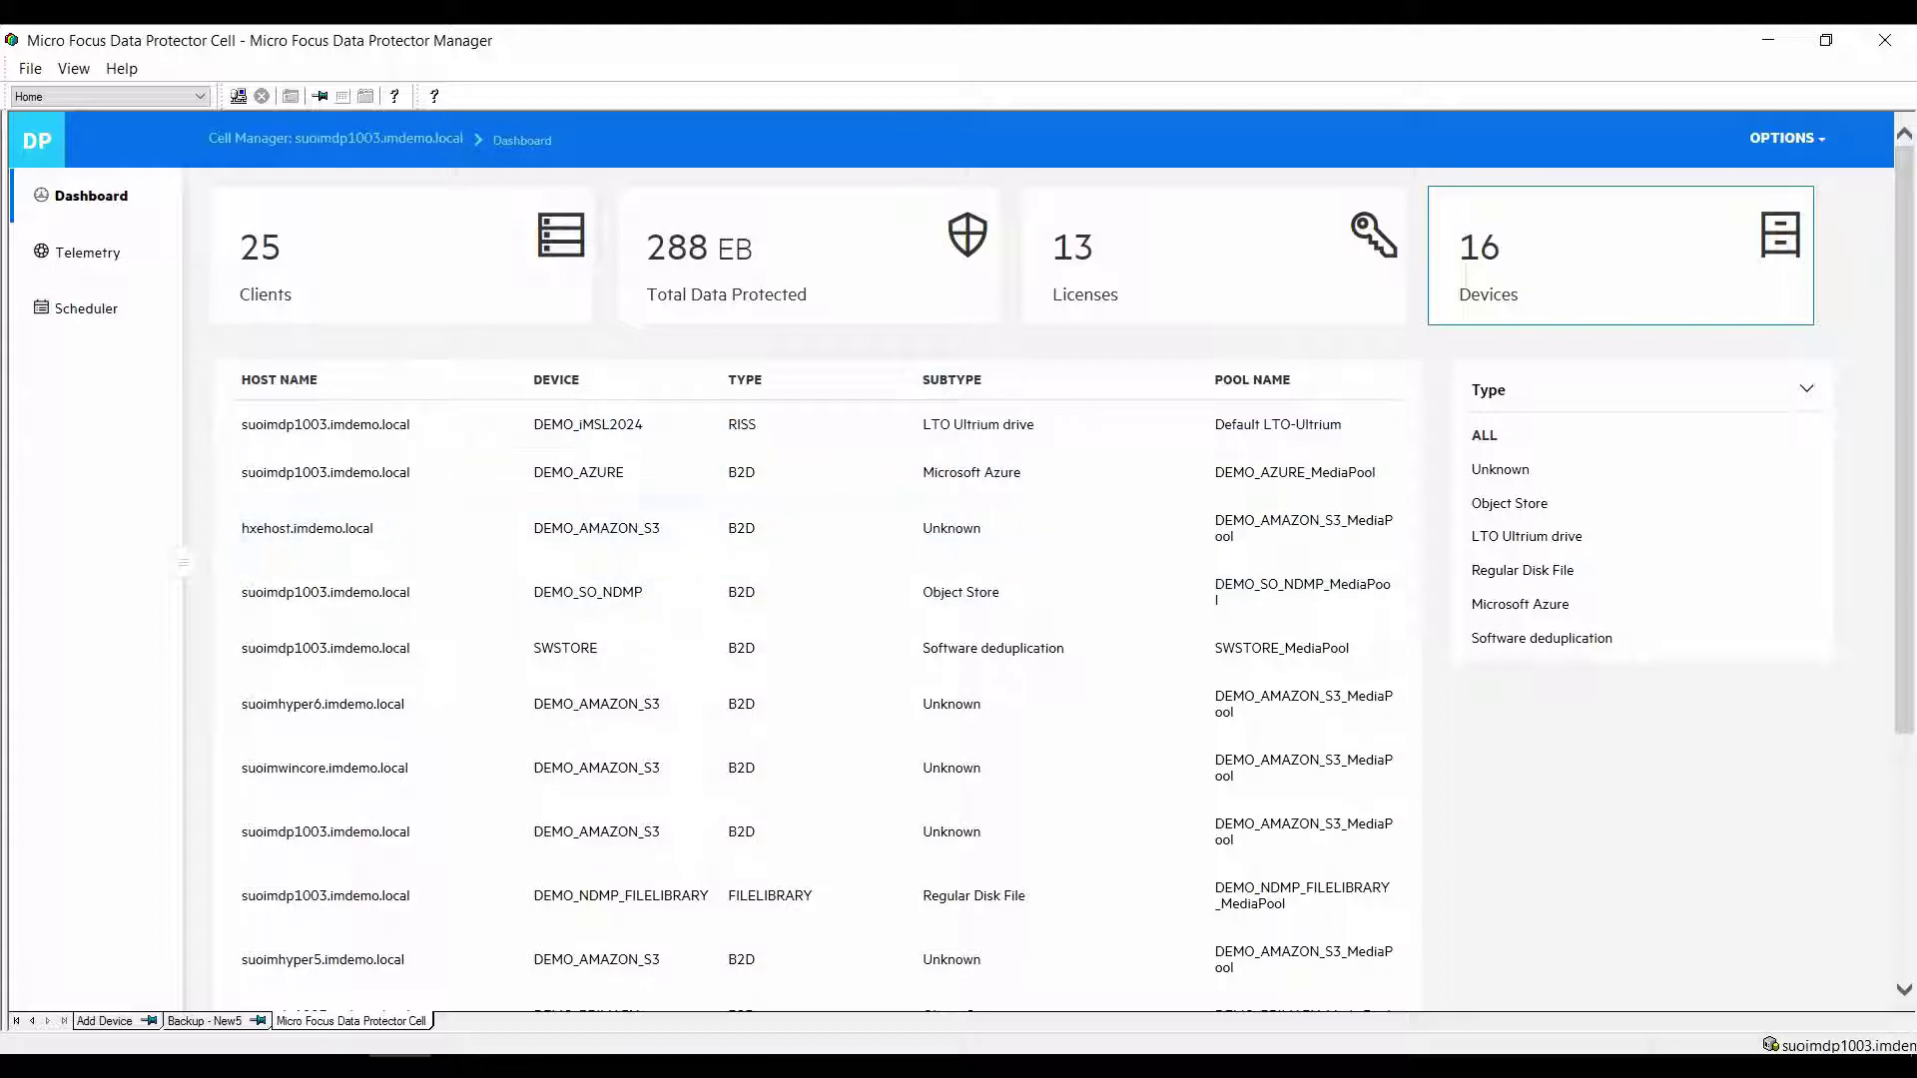
click(1526, 536)
click(1538, 570)
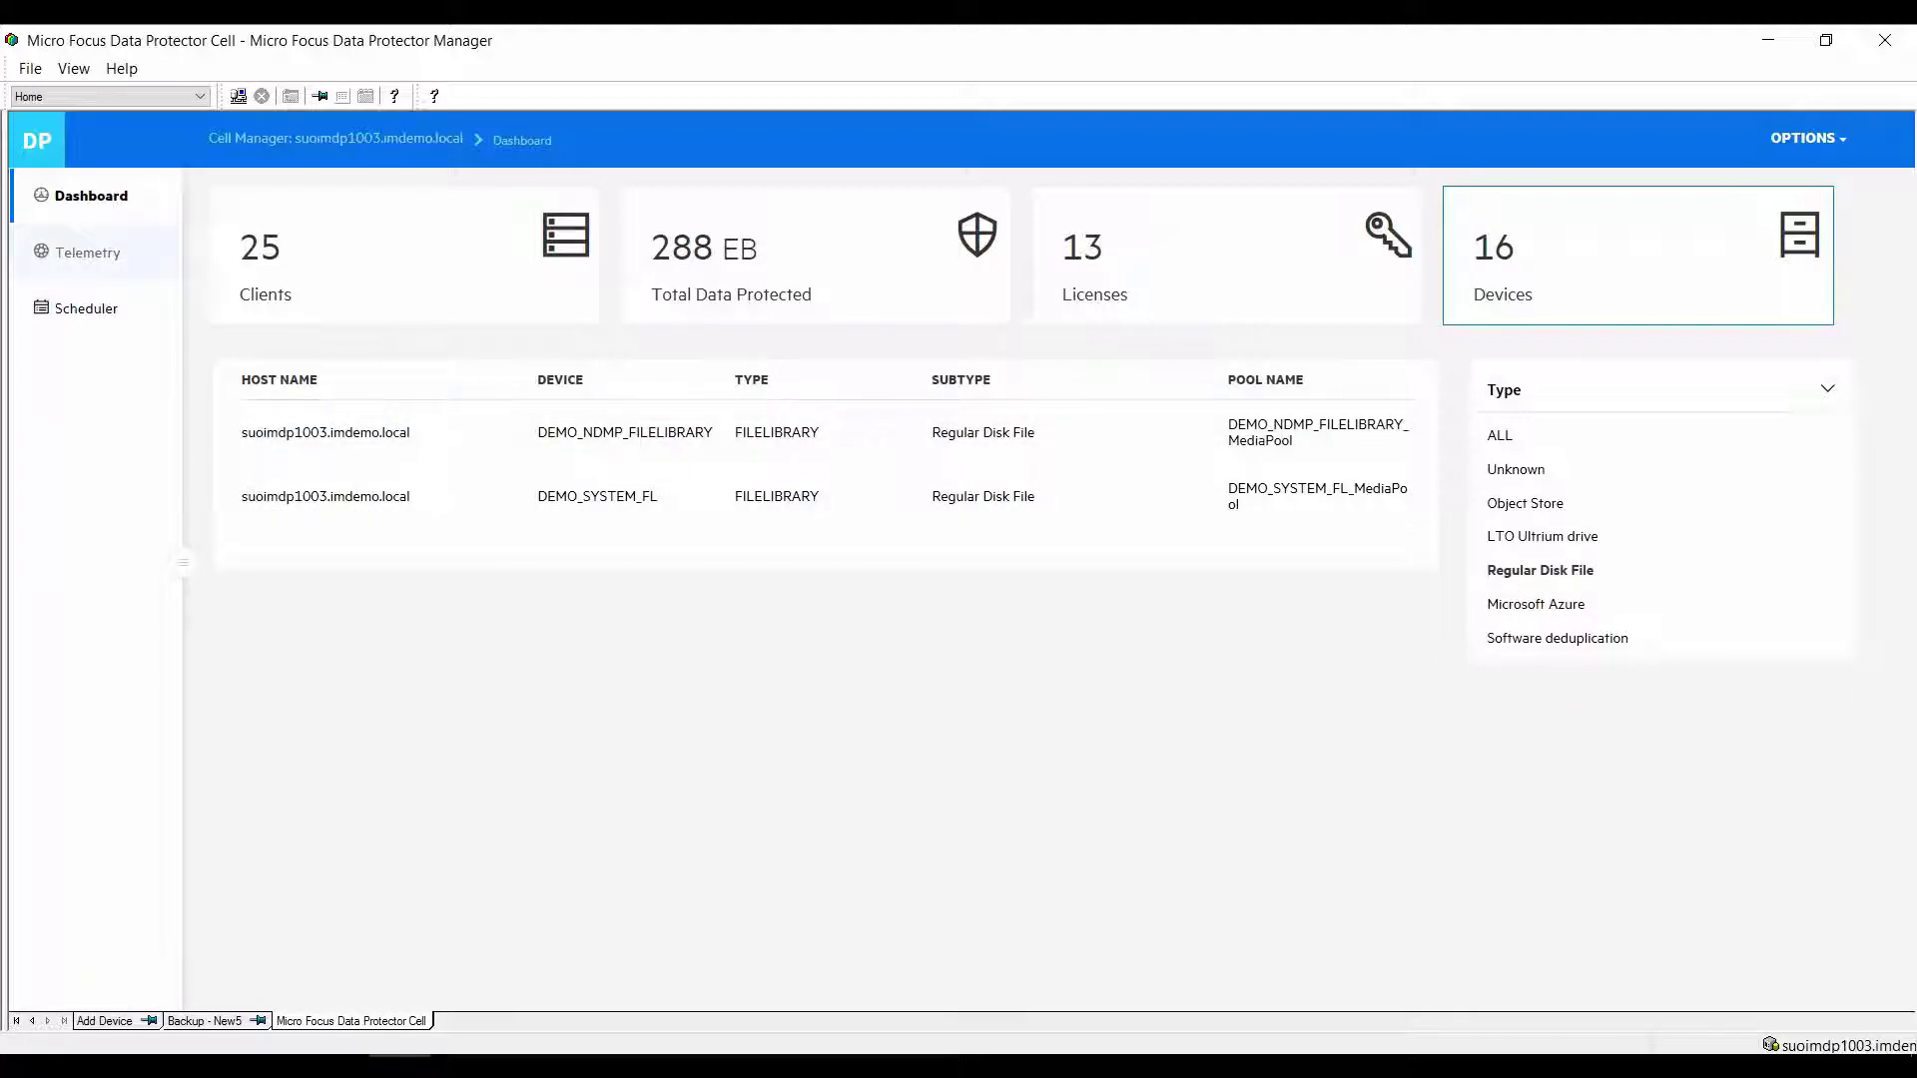
Step: View the Telemetry settings and the Scheduler's monthly calendar
click(88, 253)
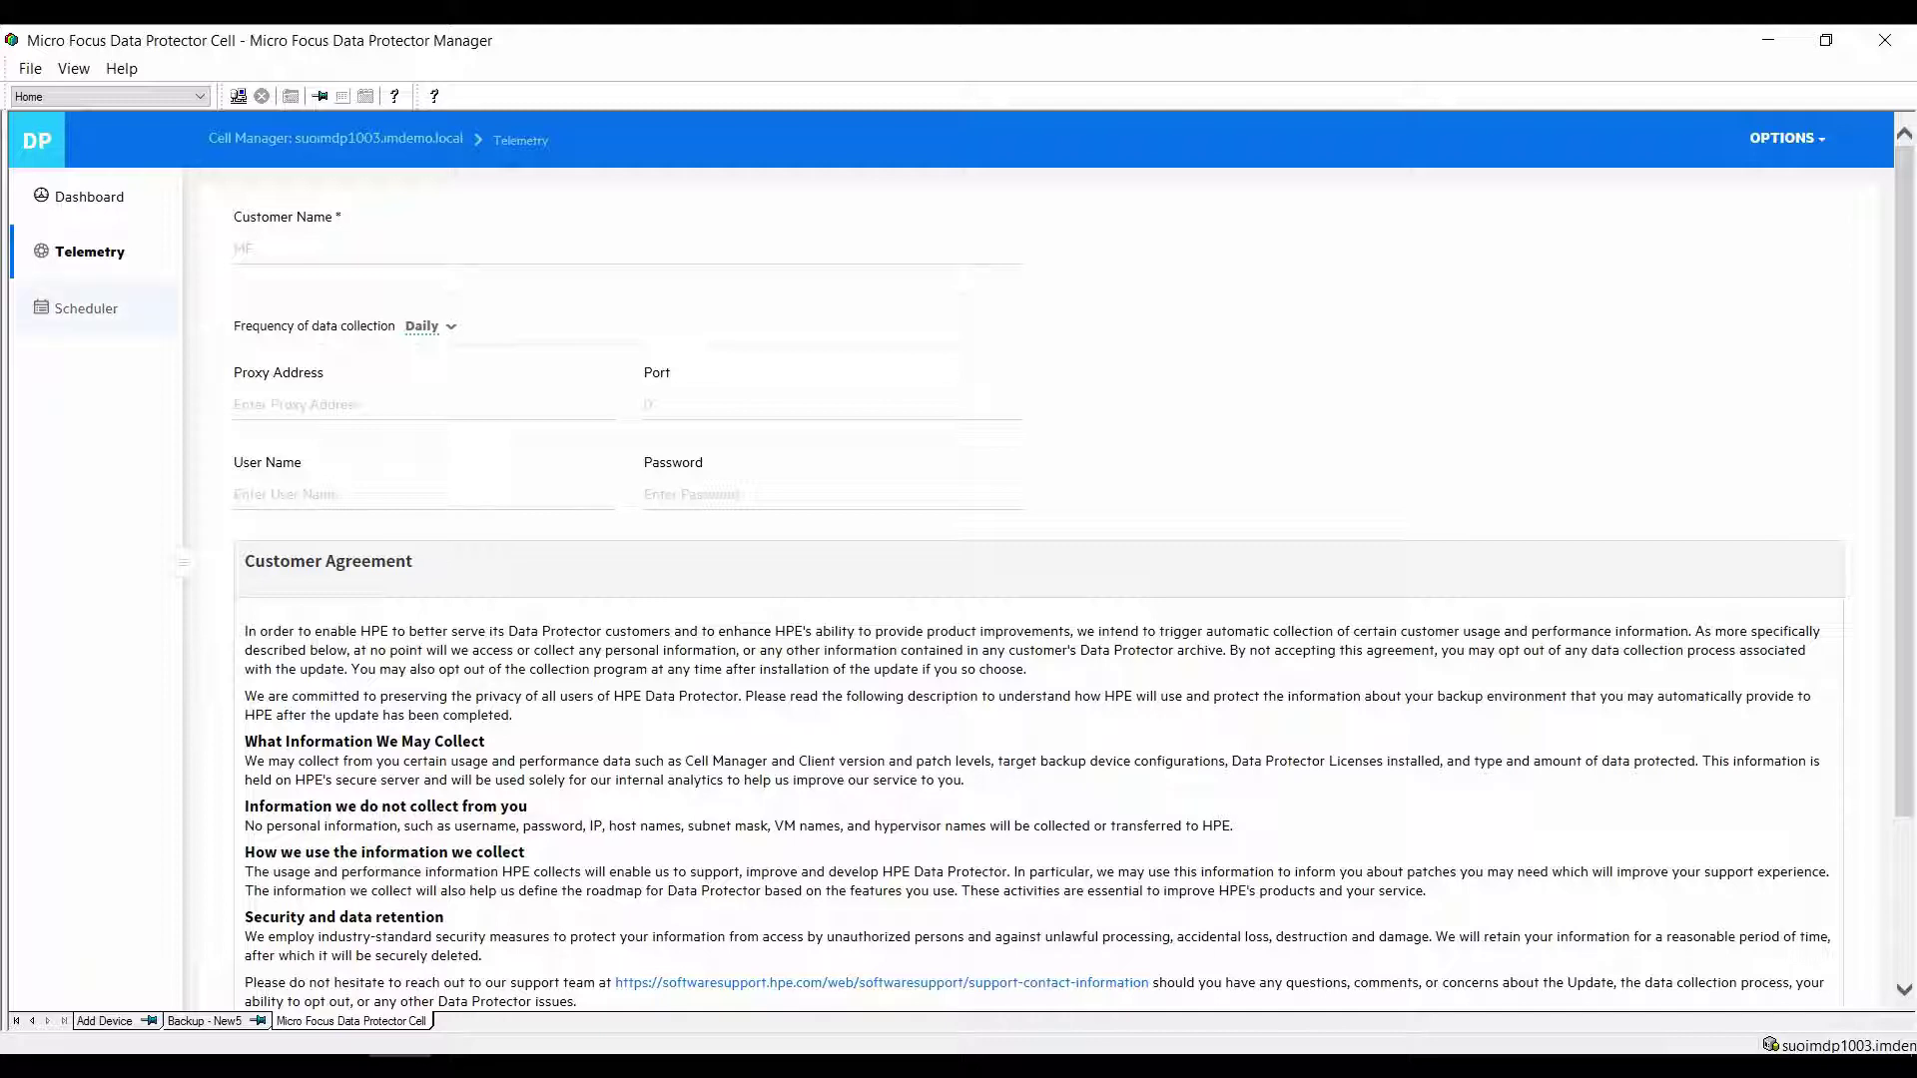
click(86, 308)
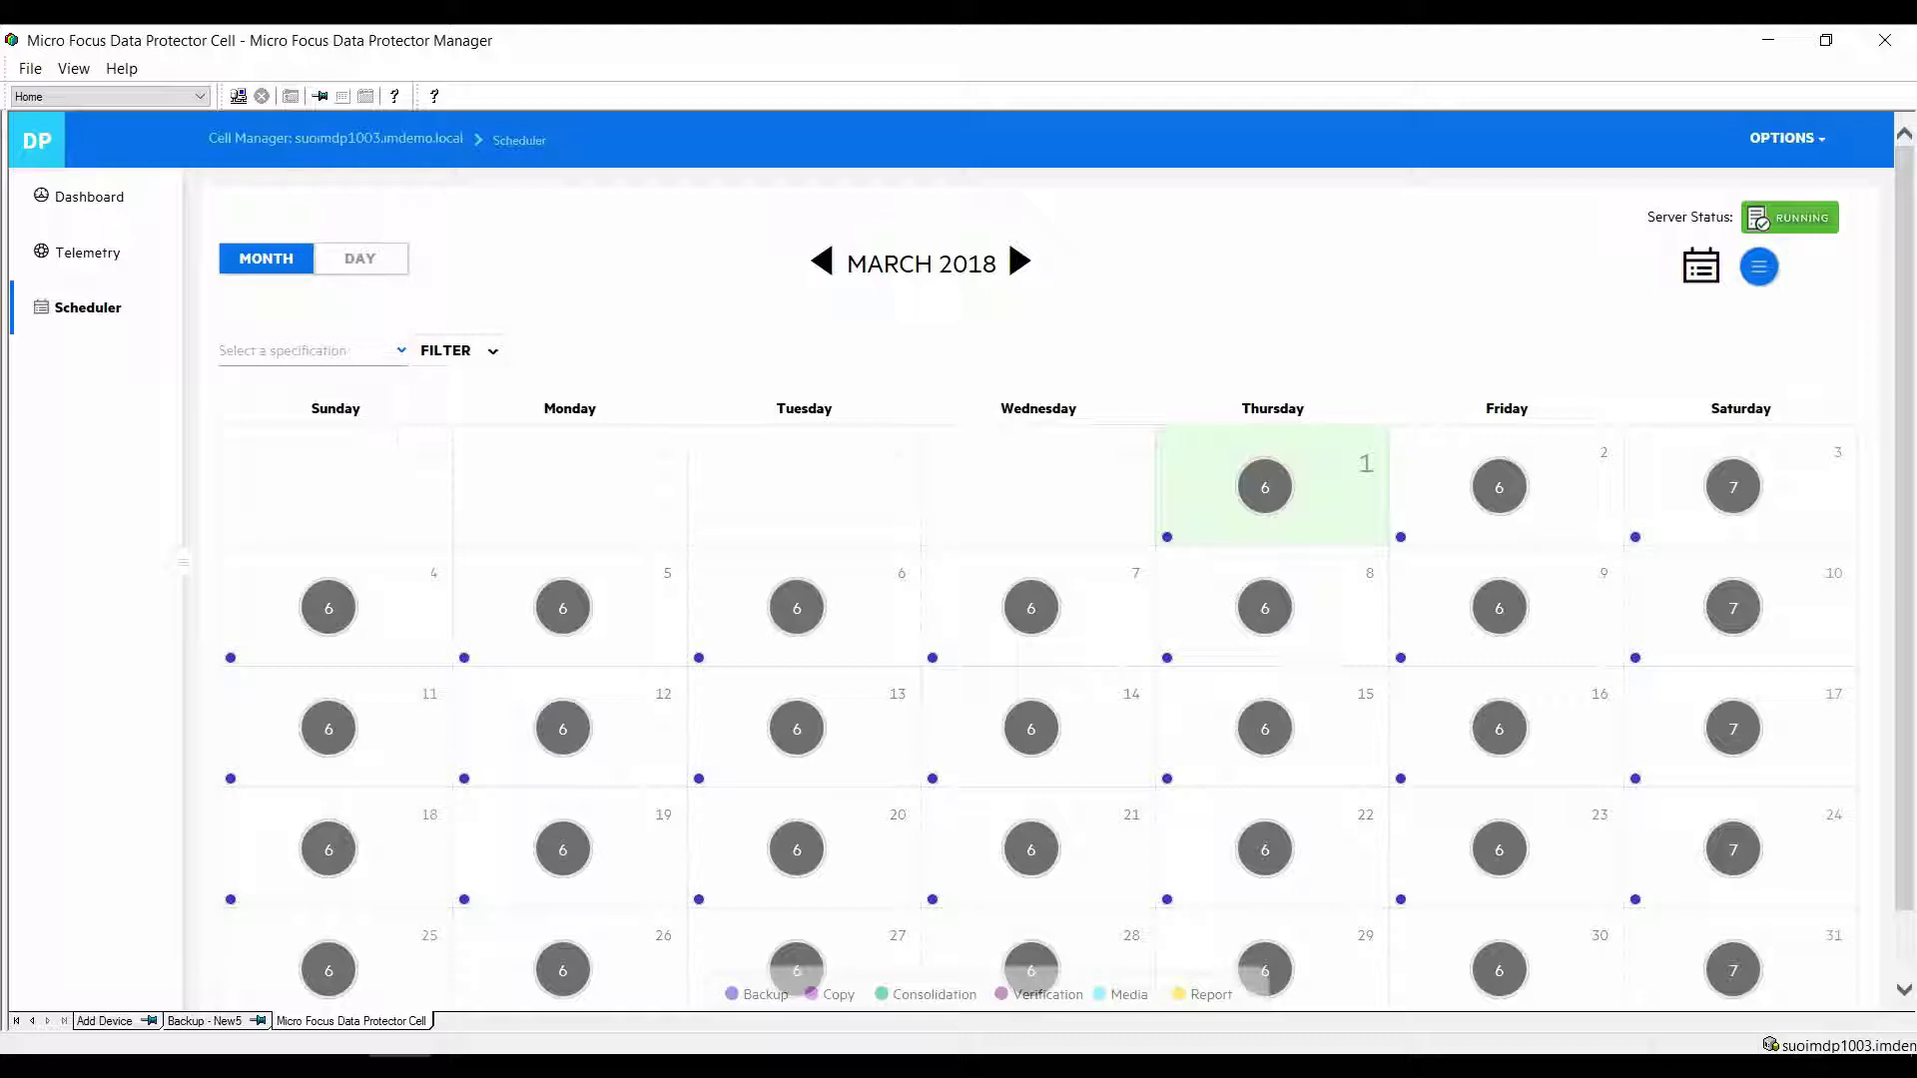
Step: Review the Scheduler's type and application filter options and leave them without applying any change
click(459, 351)
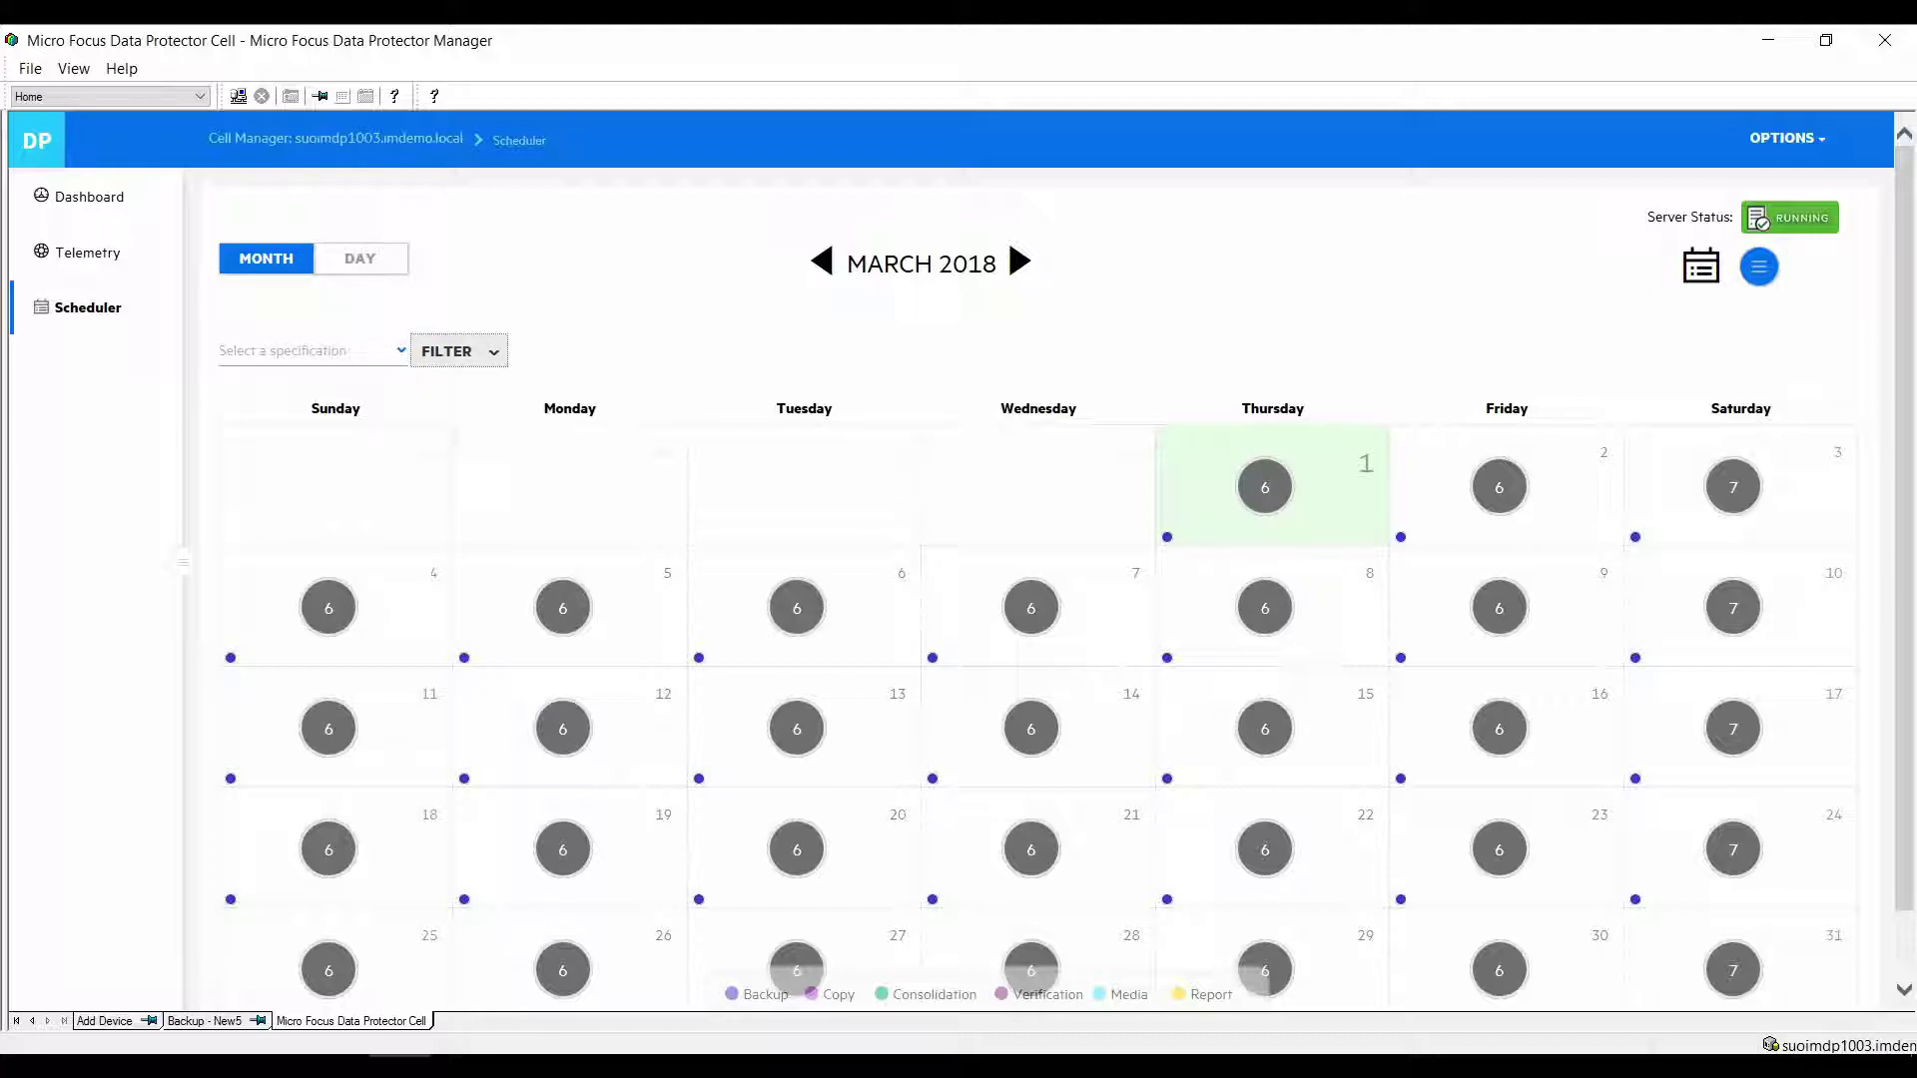
click(352, 453)
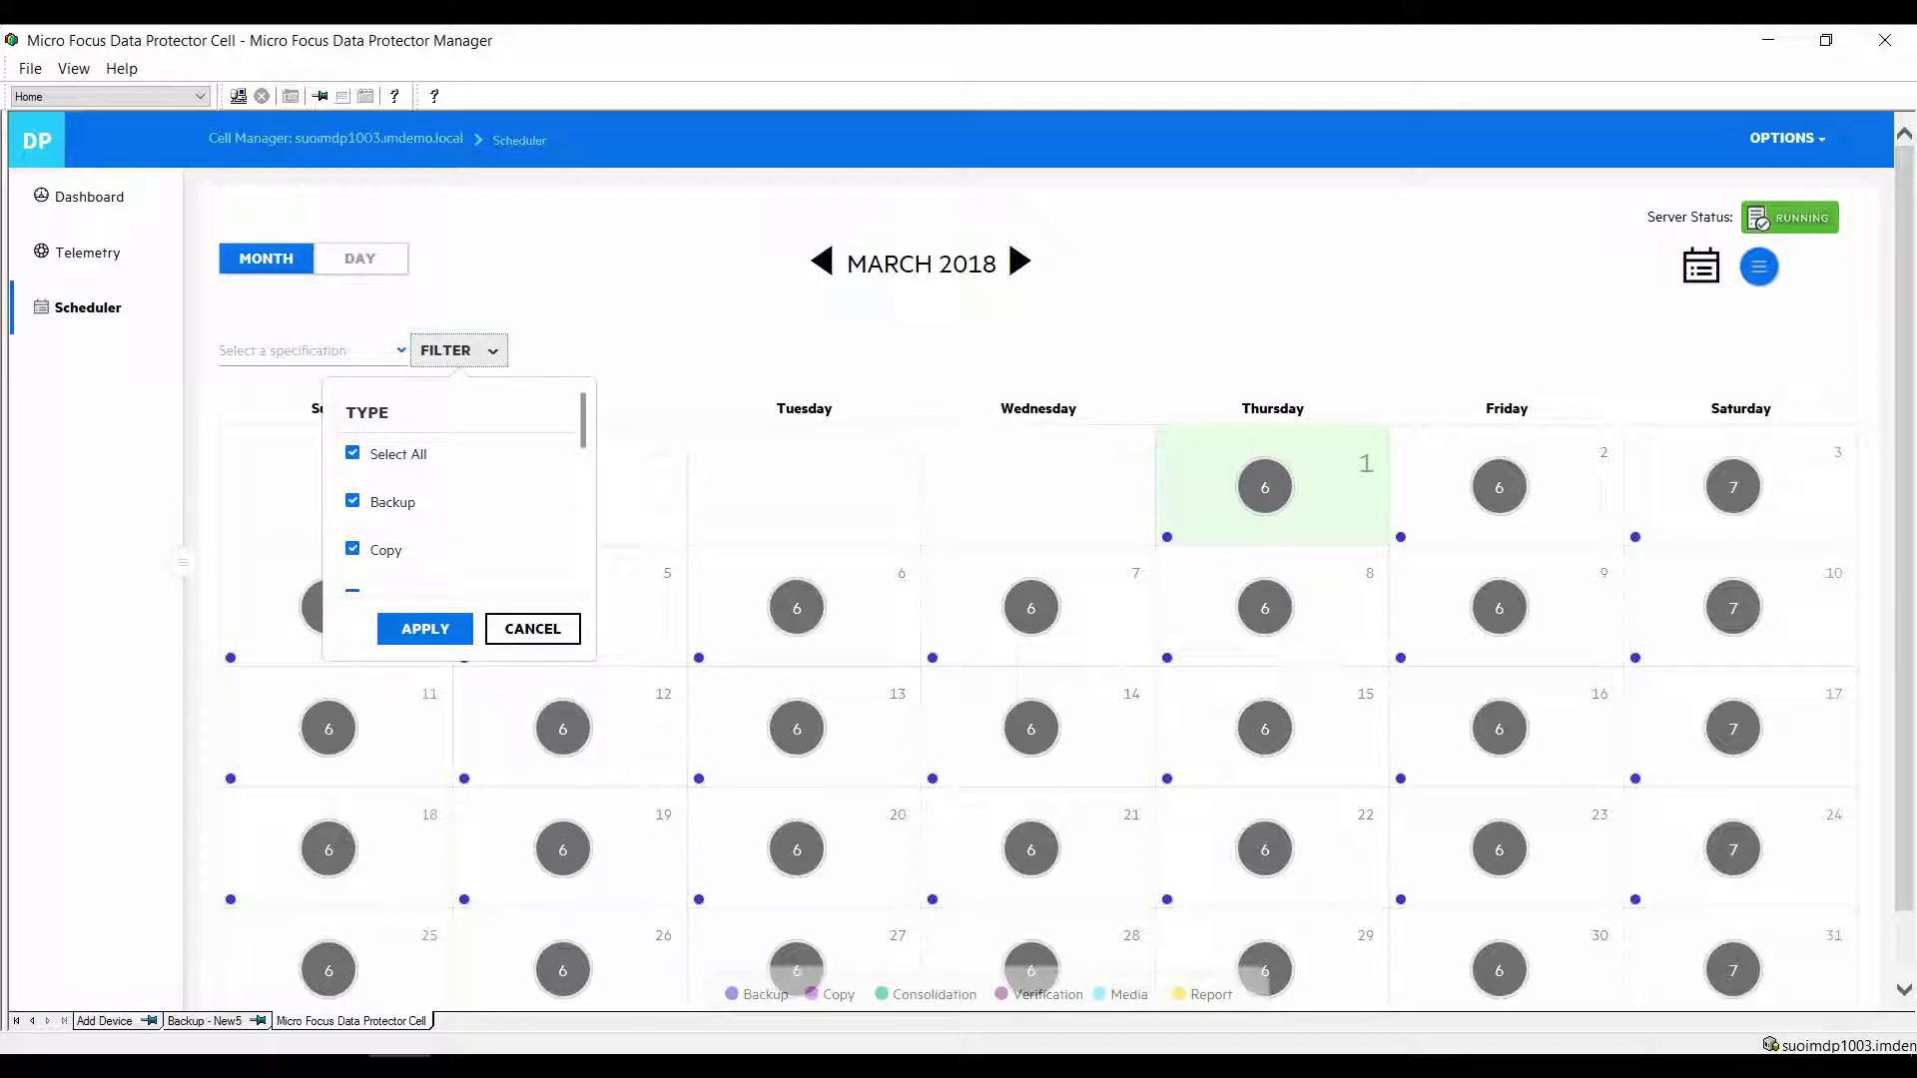
scroll(454, 489, down, 3)
scroll(454, 489, up, 2)
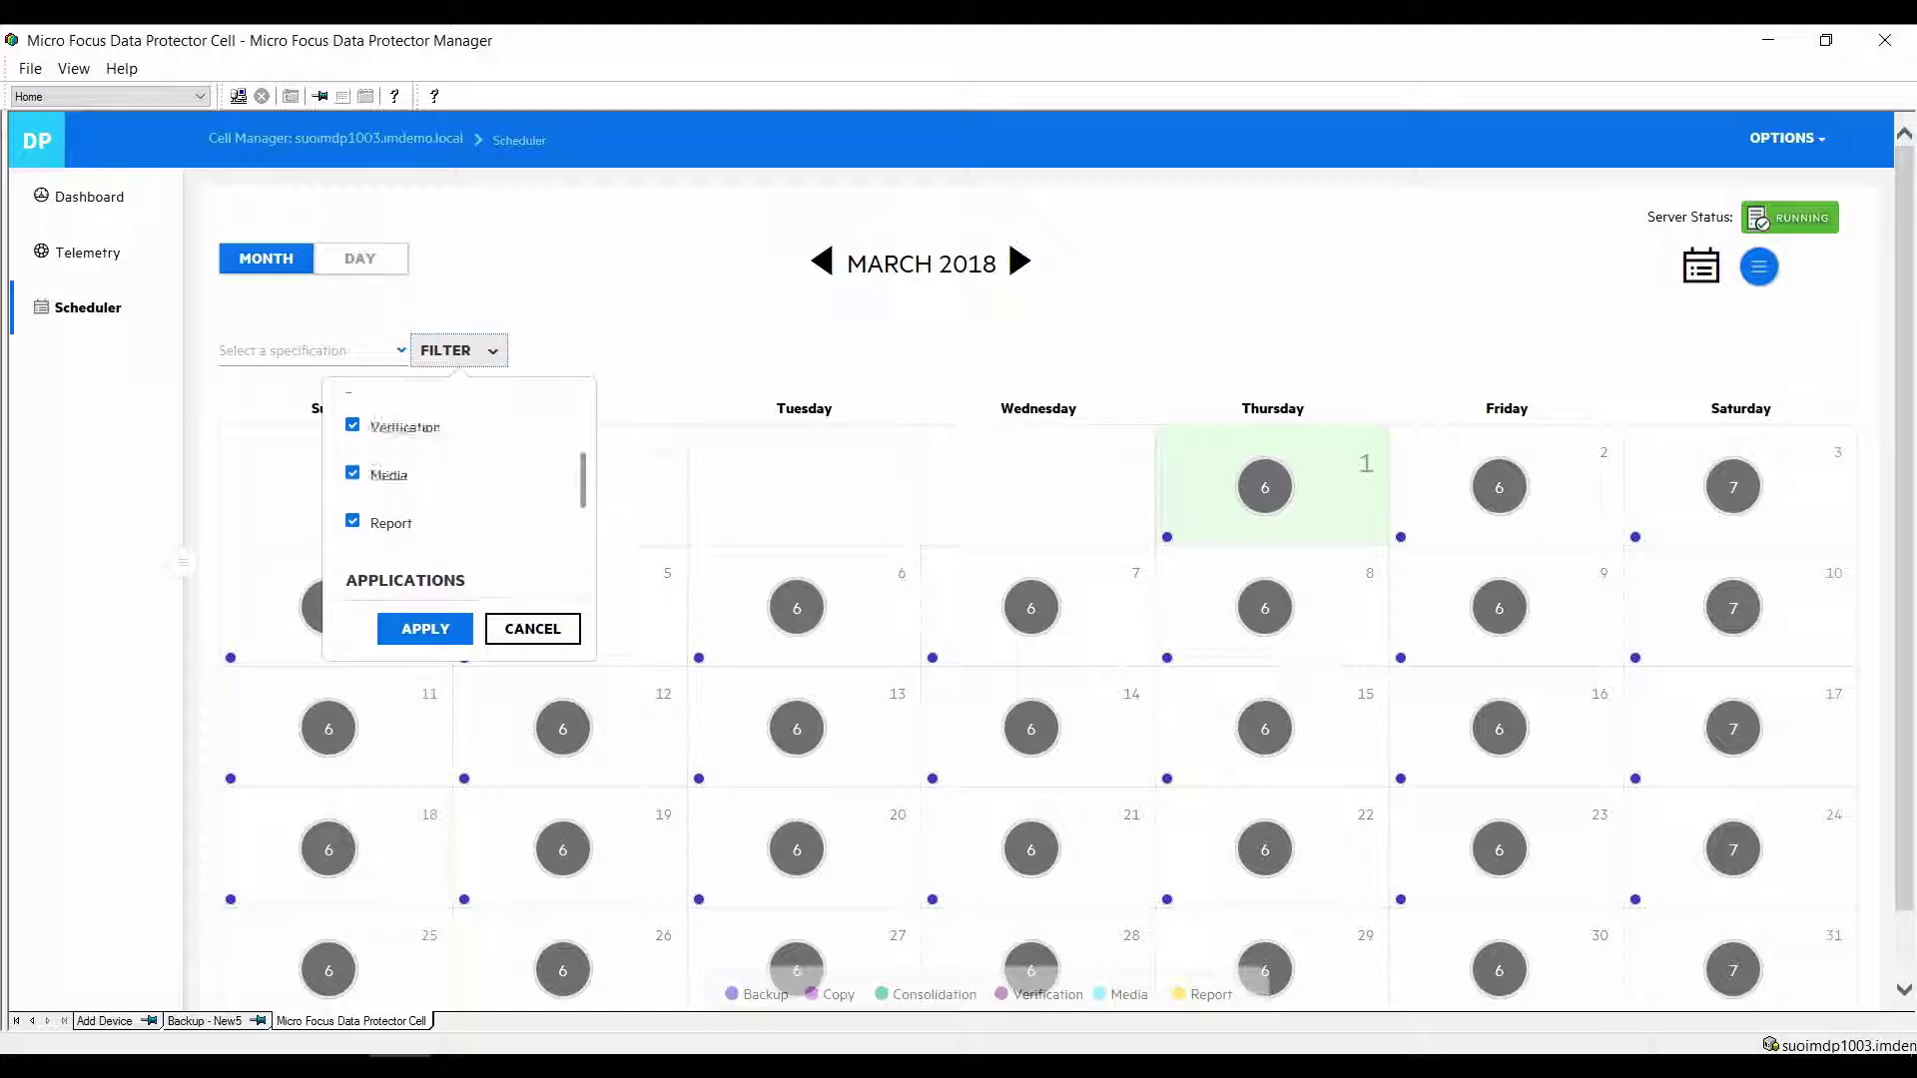
click(533, 629)
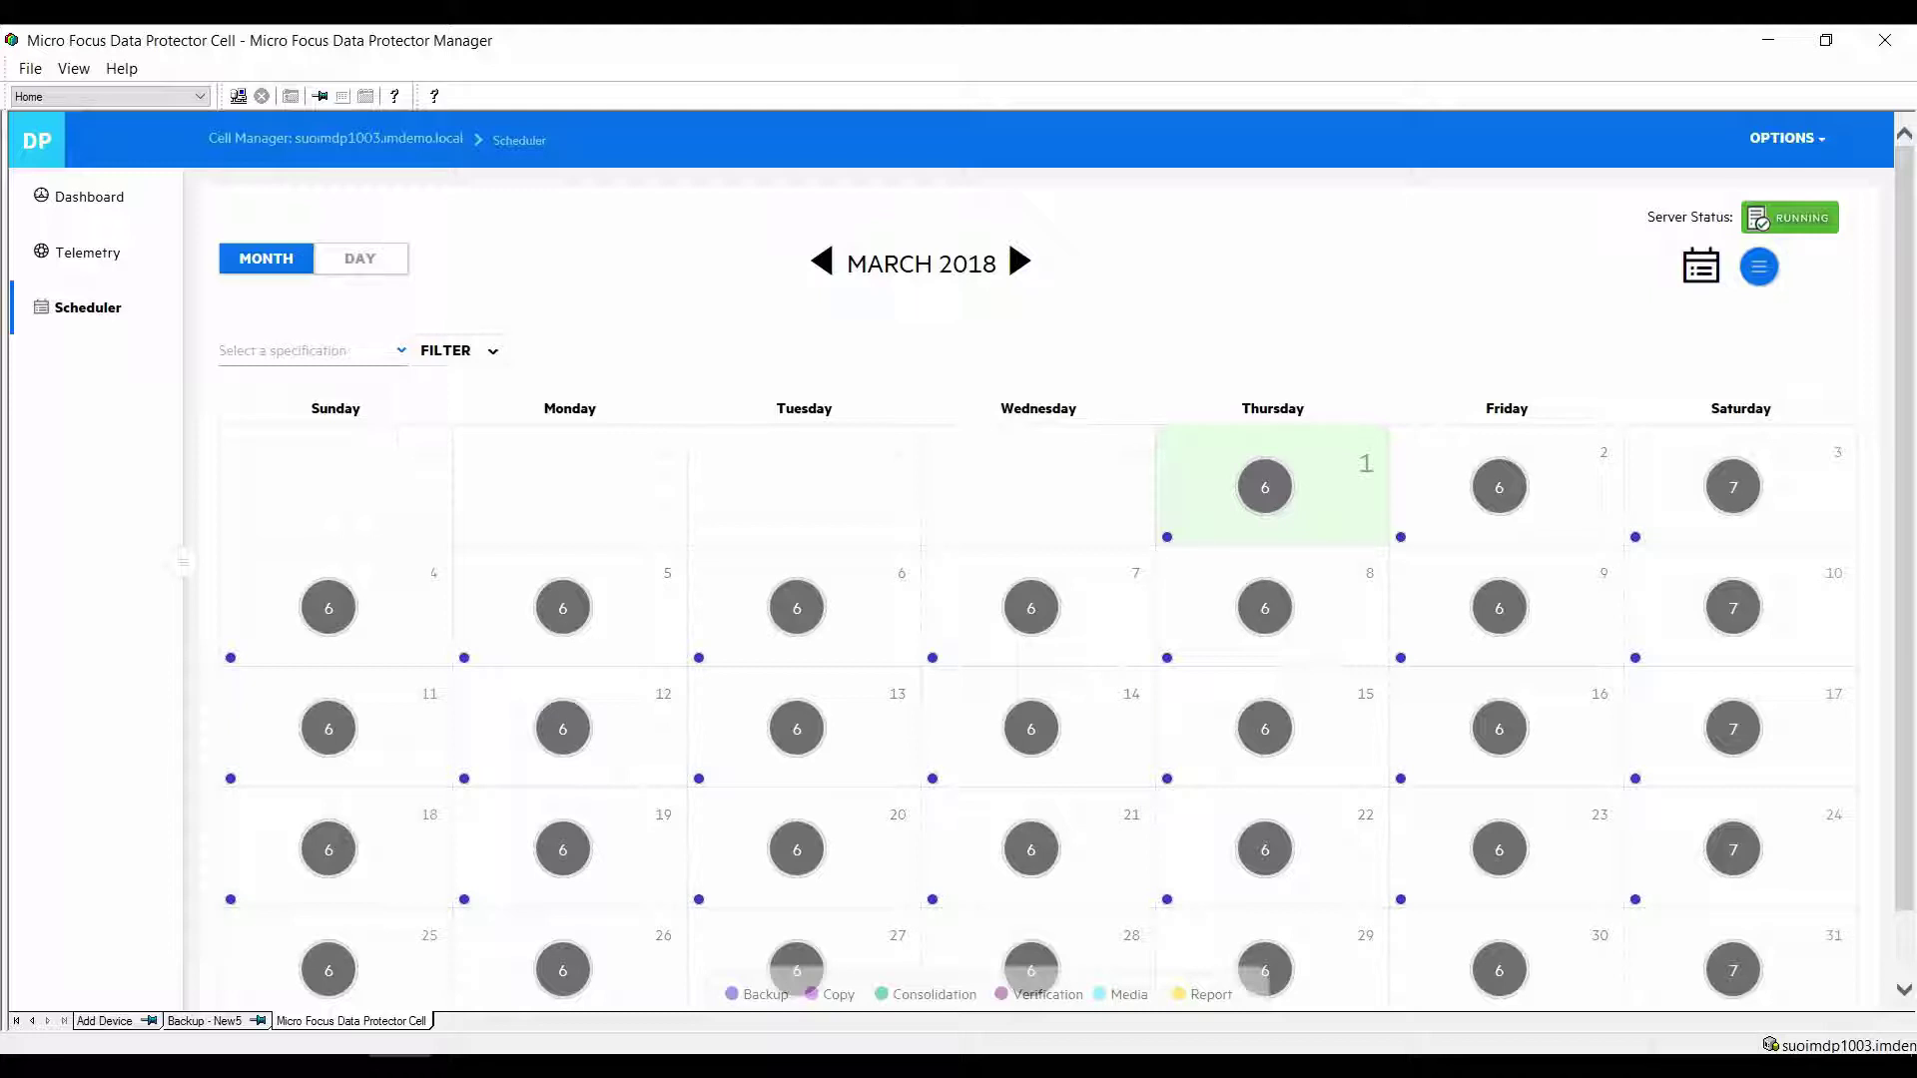
Step: Inspect the Scheduler Status settings for start time, duration and skipped schedules, and close them without creating anything
click(1759, 267)
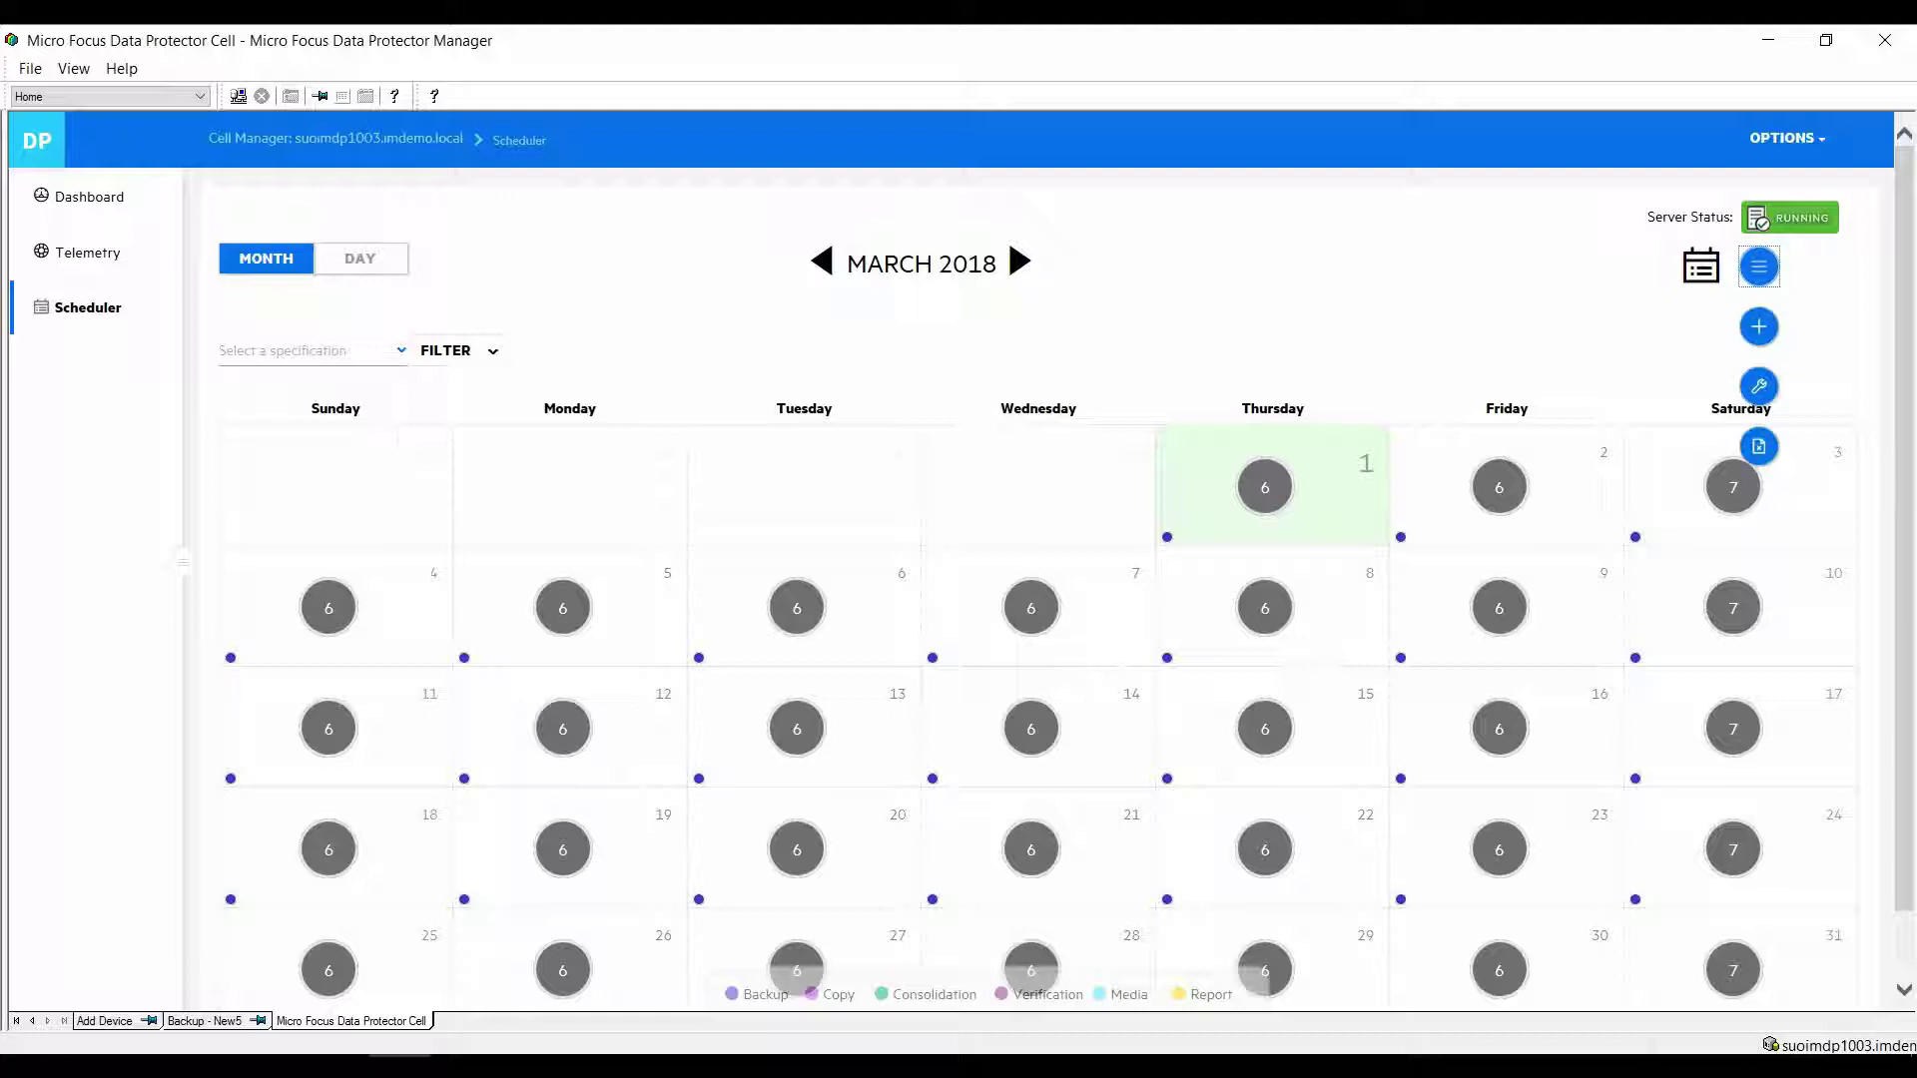
click(1760, 386)
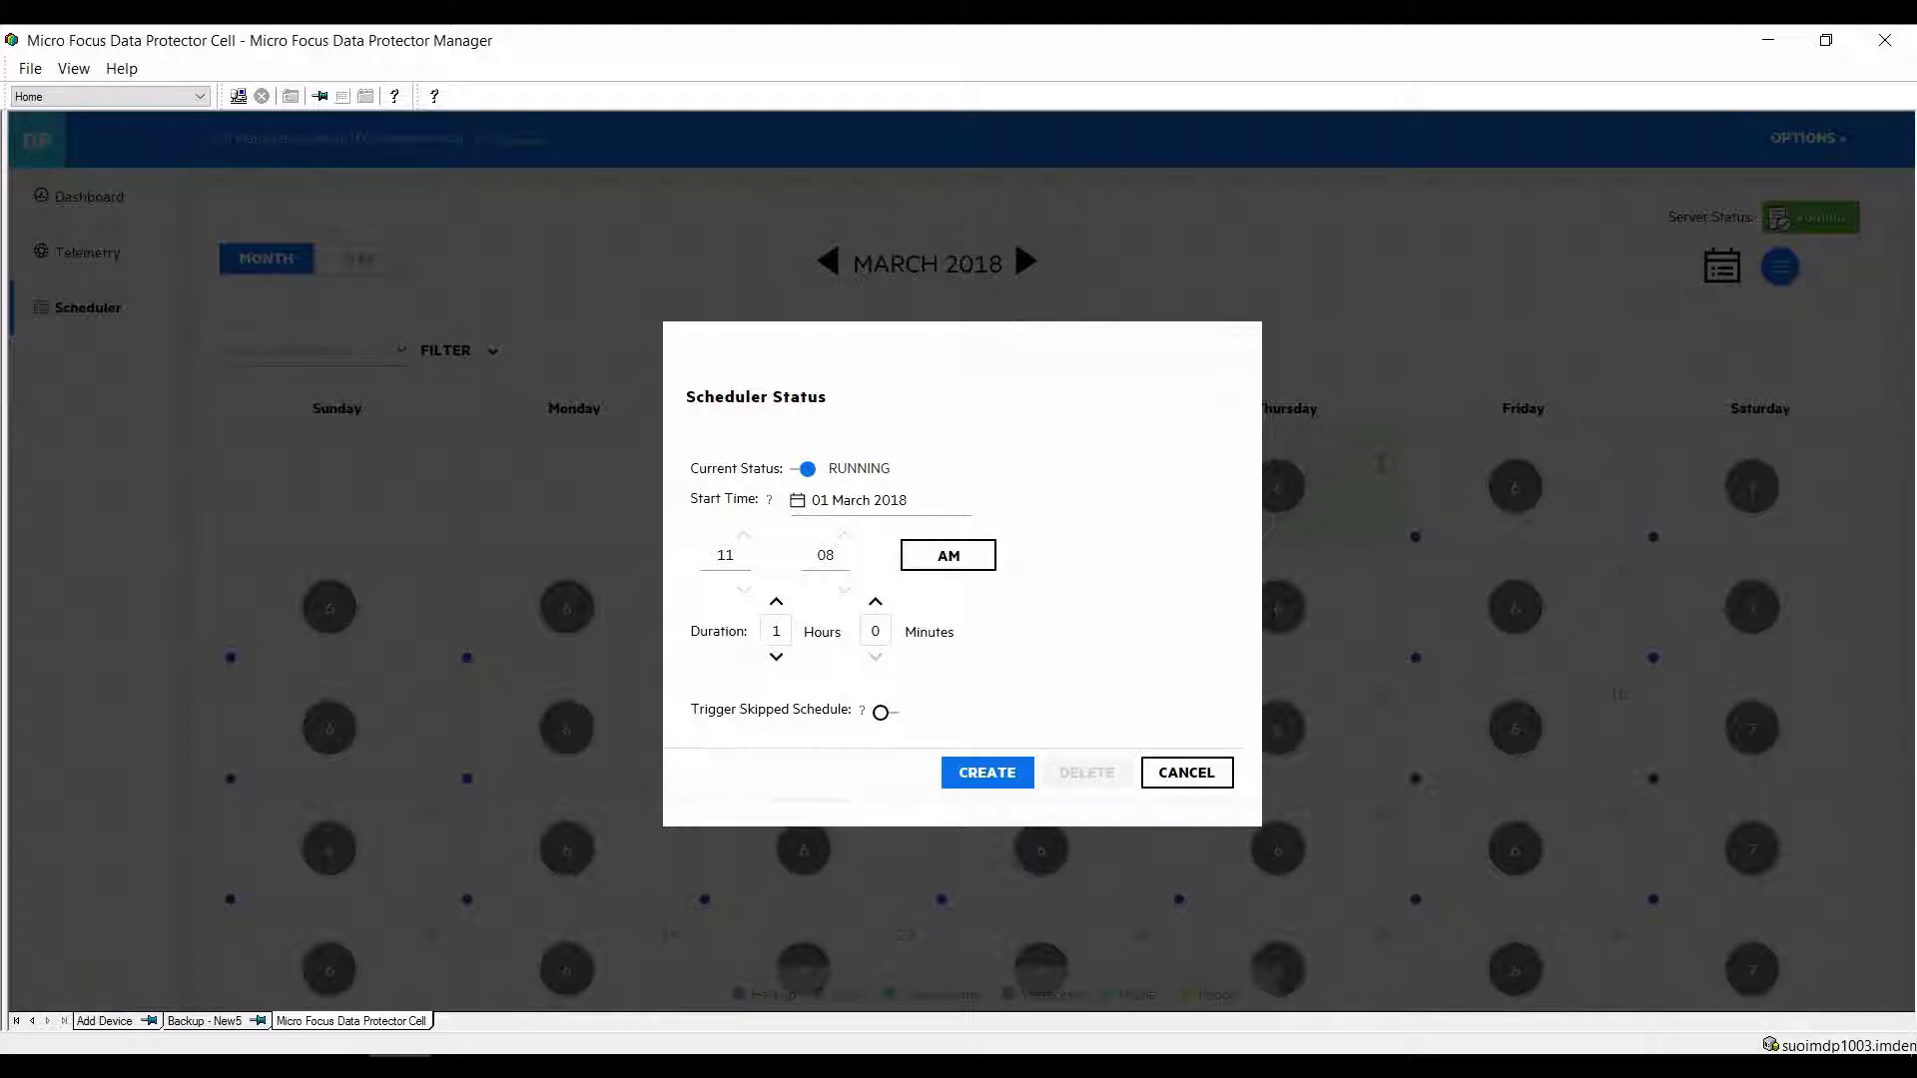
key(Escape)
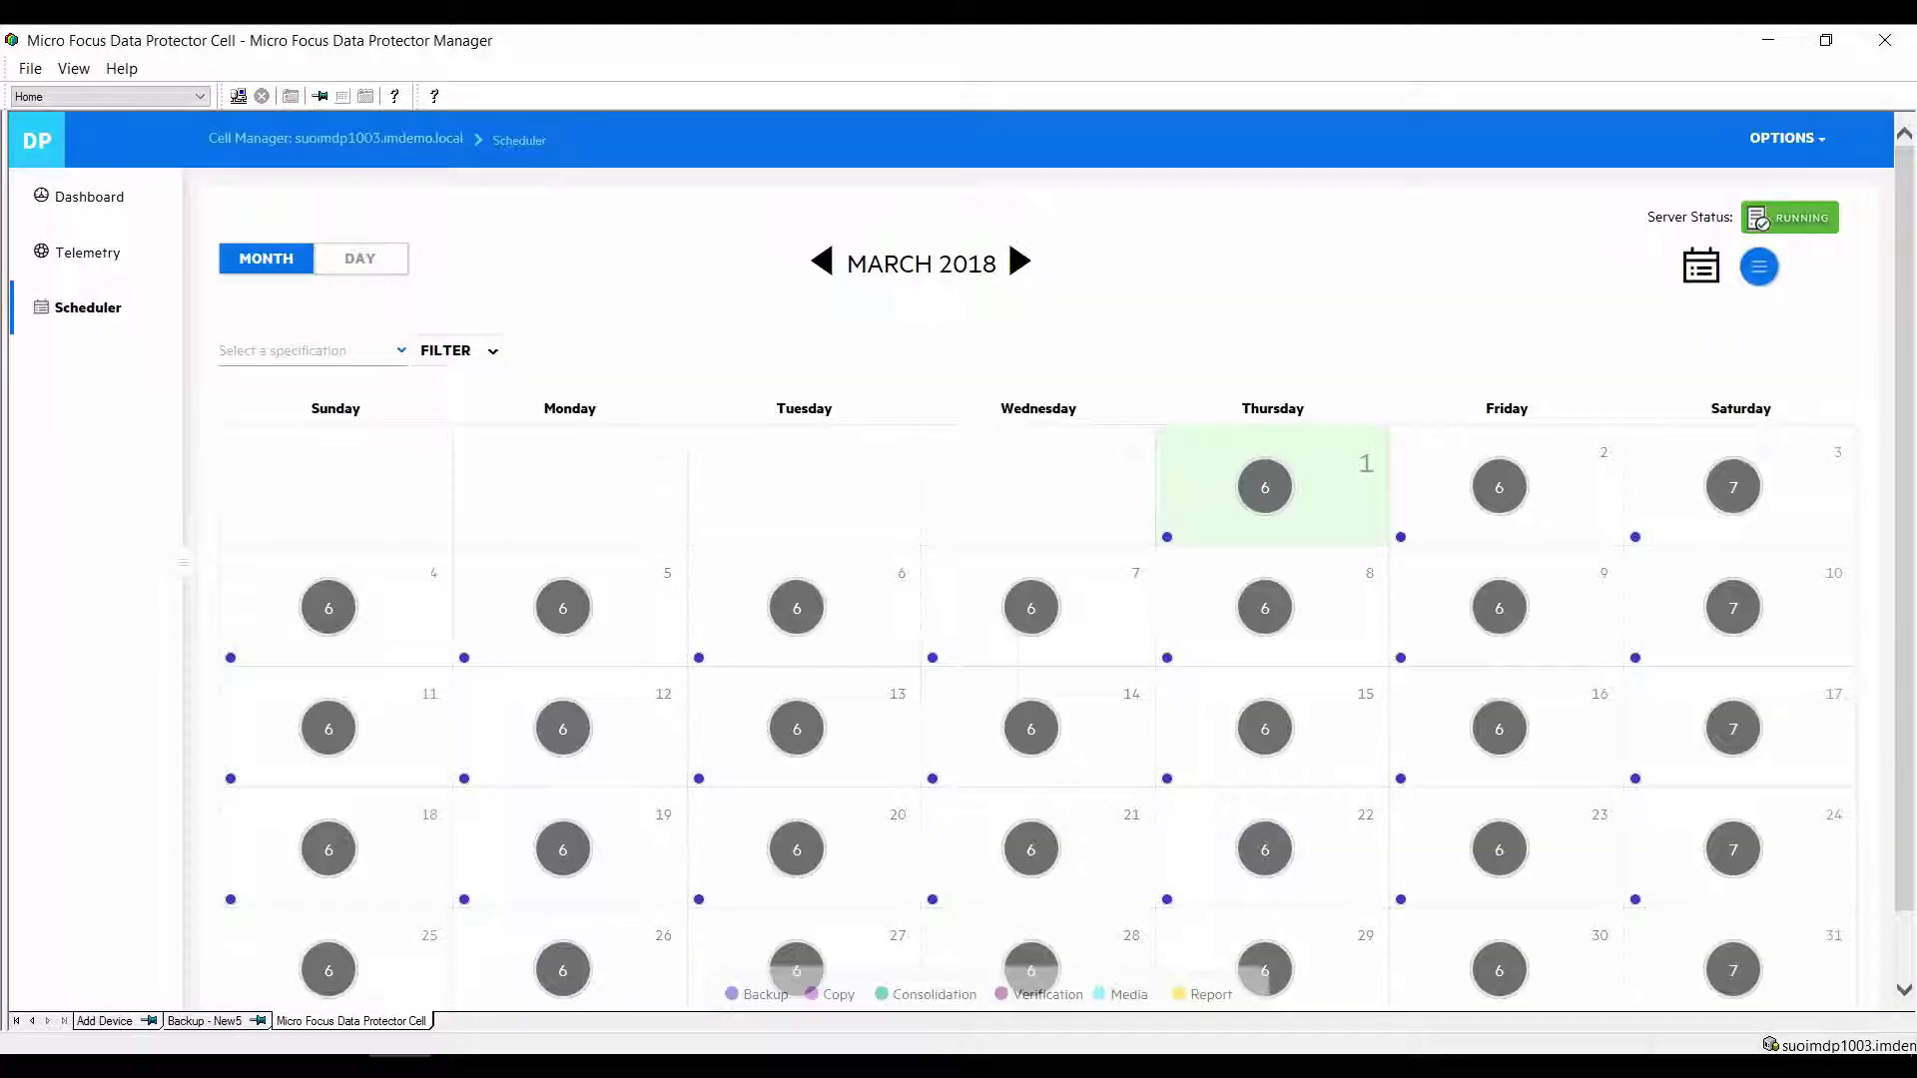
Step: Check the list of missed job executions and return to the Scheduler calendar
click(1759, 267)
click(1760, 447)
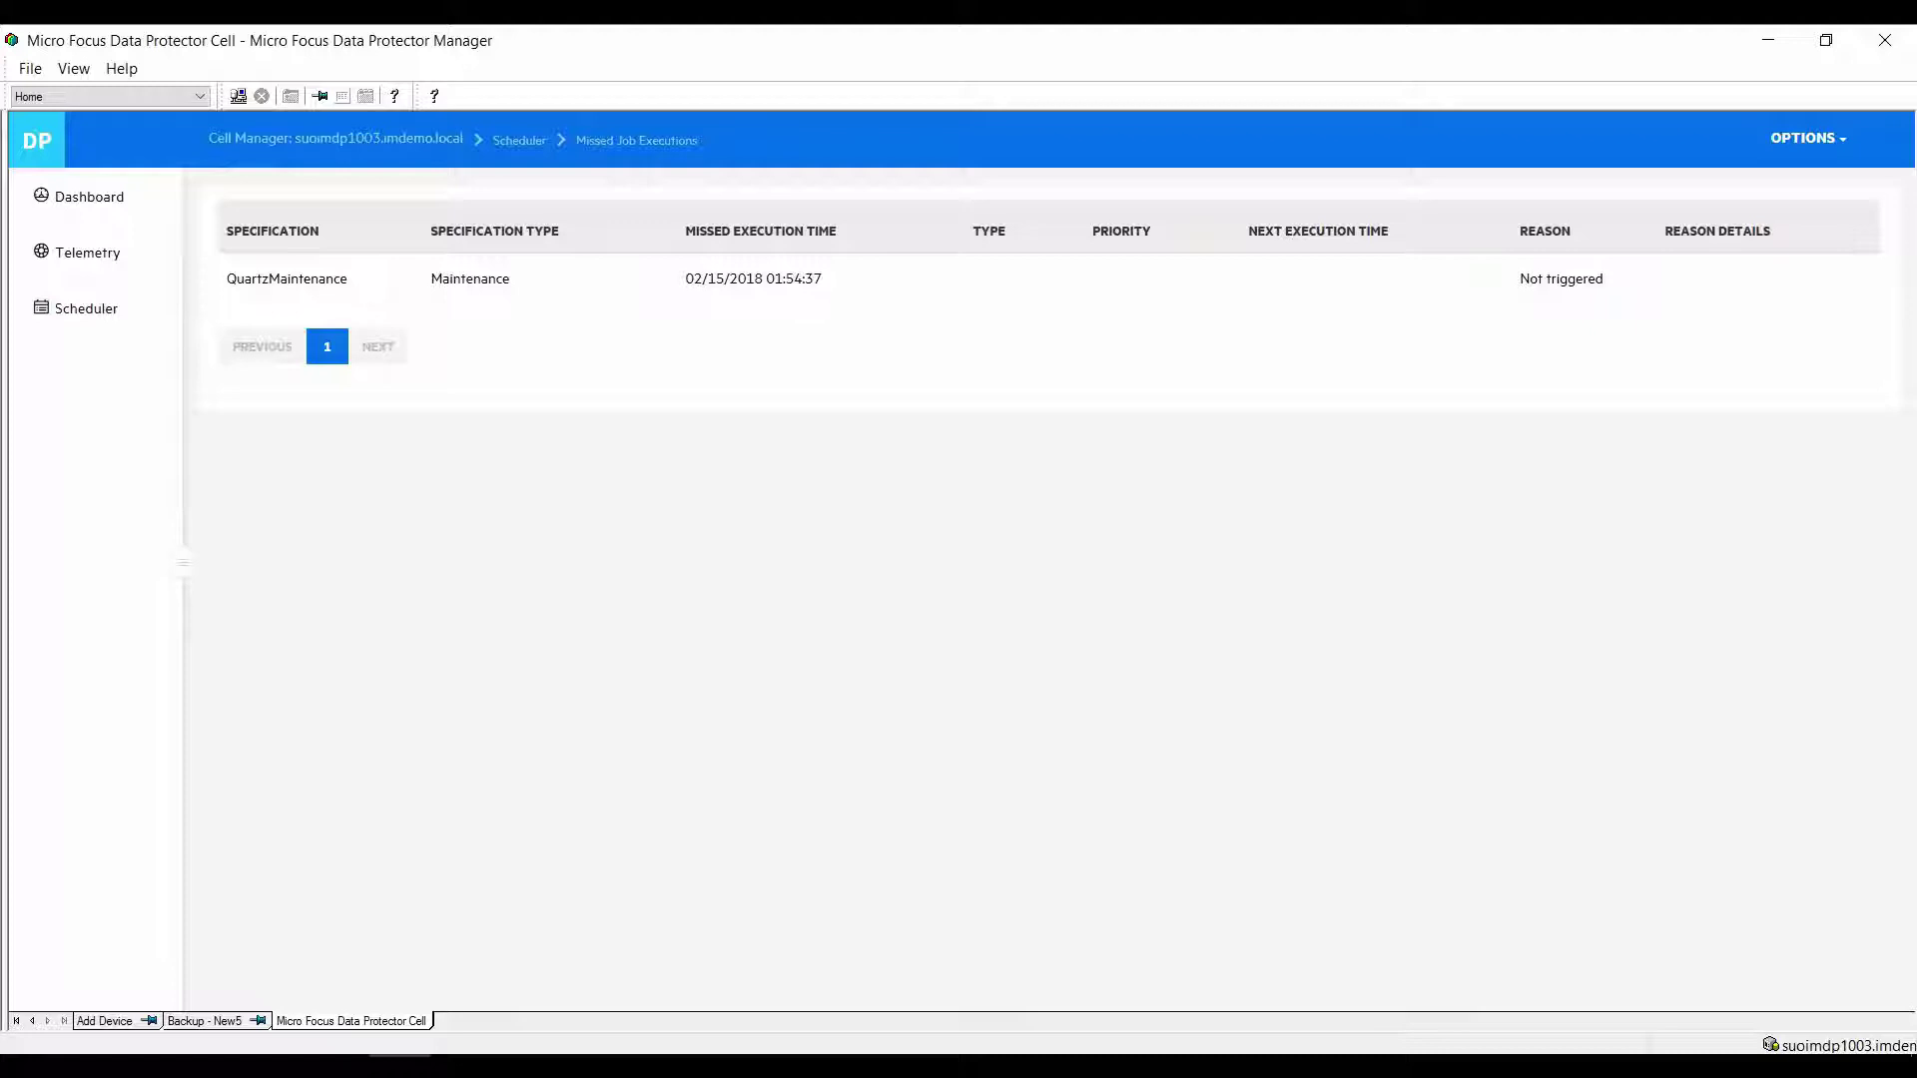
click(86, 309)
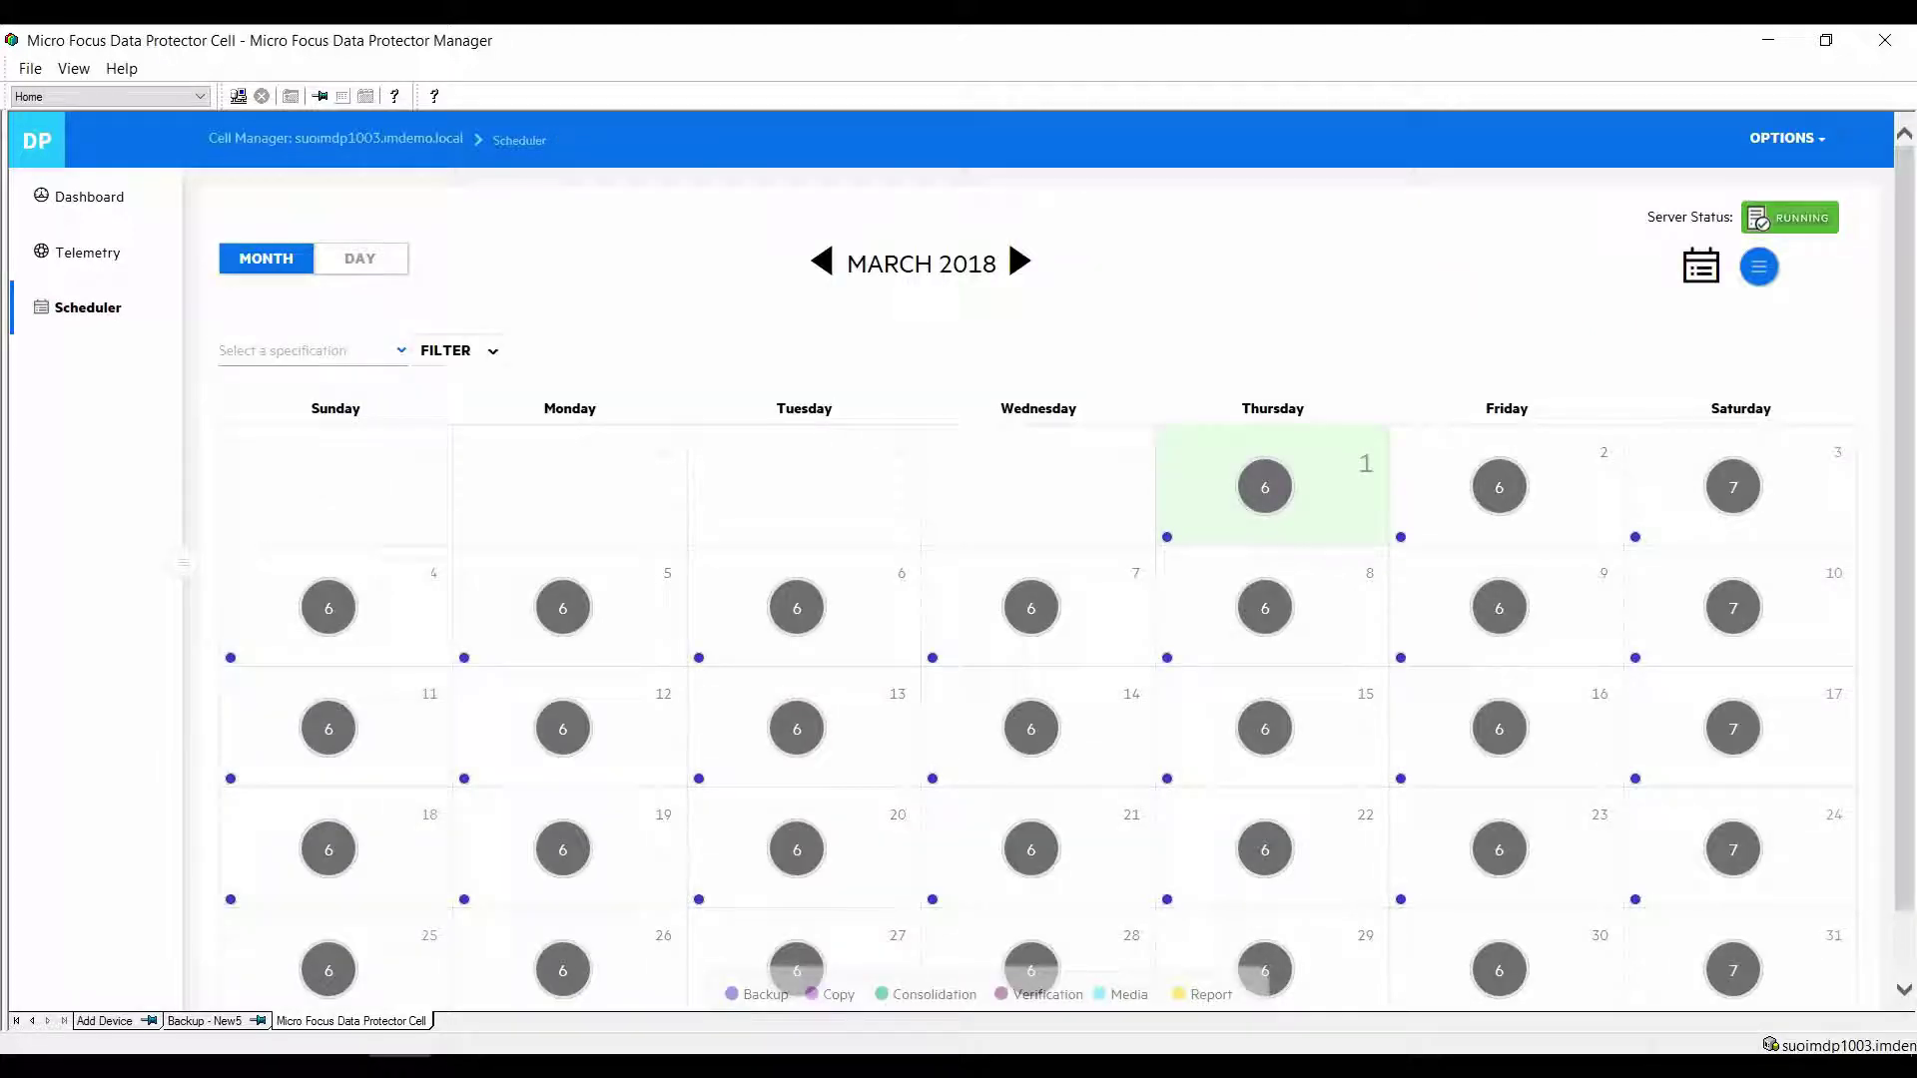
Step: View the Cell Manager's Global Options list and return to the Scheduler calendar
click(1787, 137)
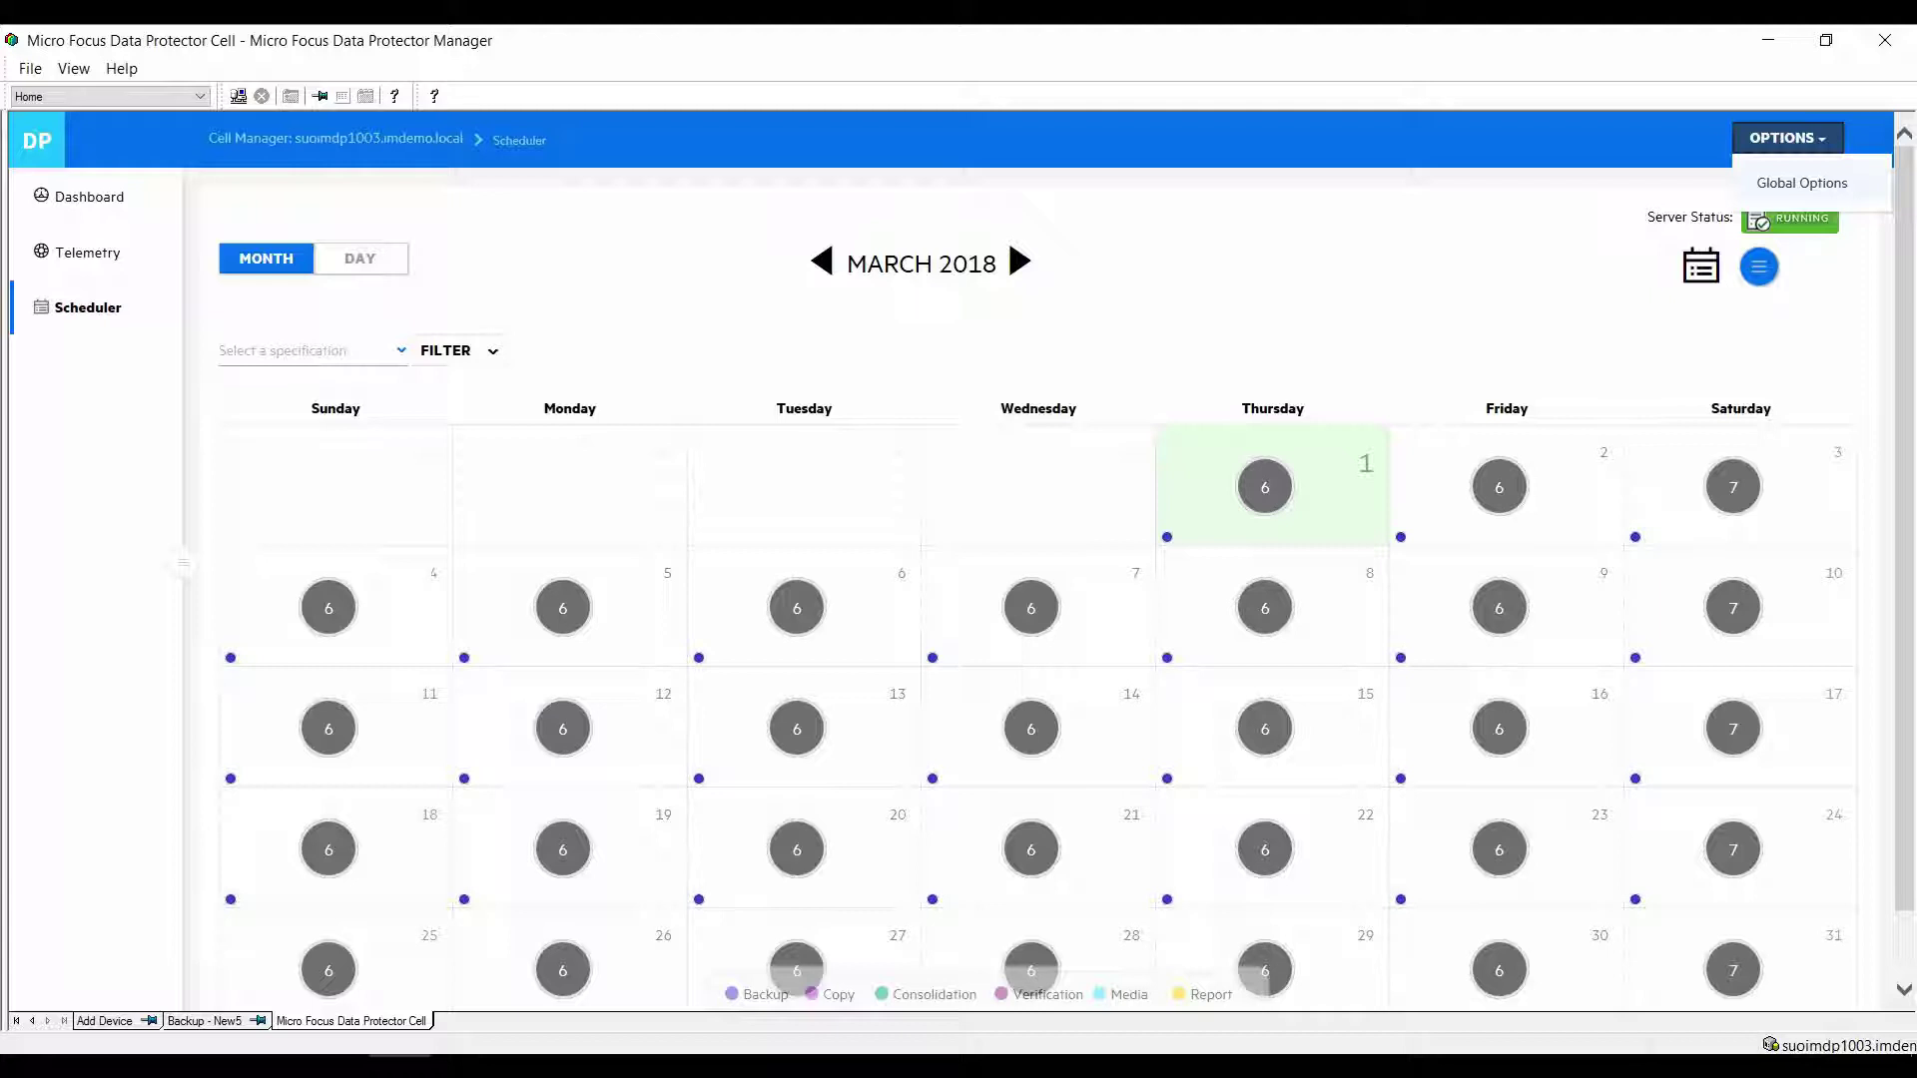
click(1803, 182)
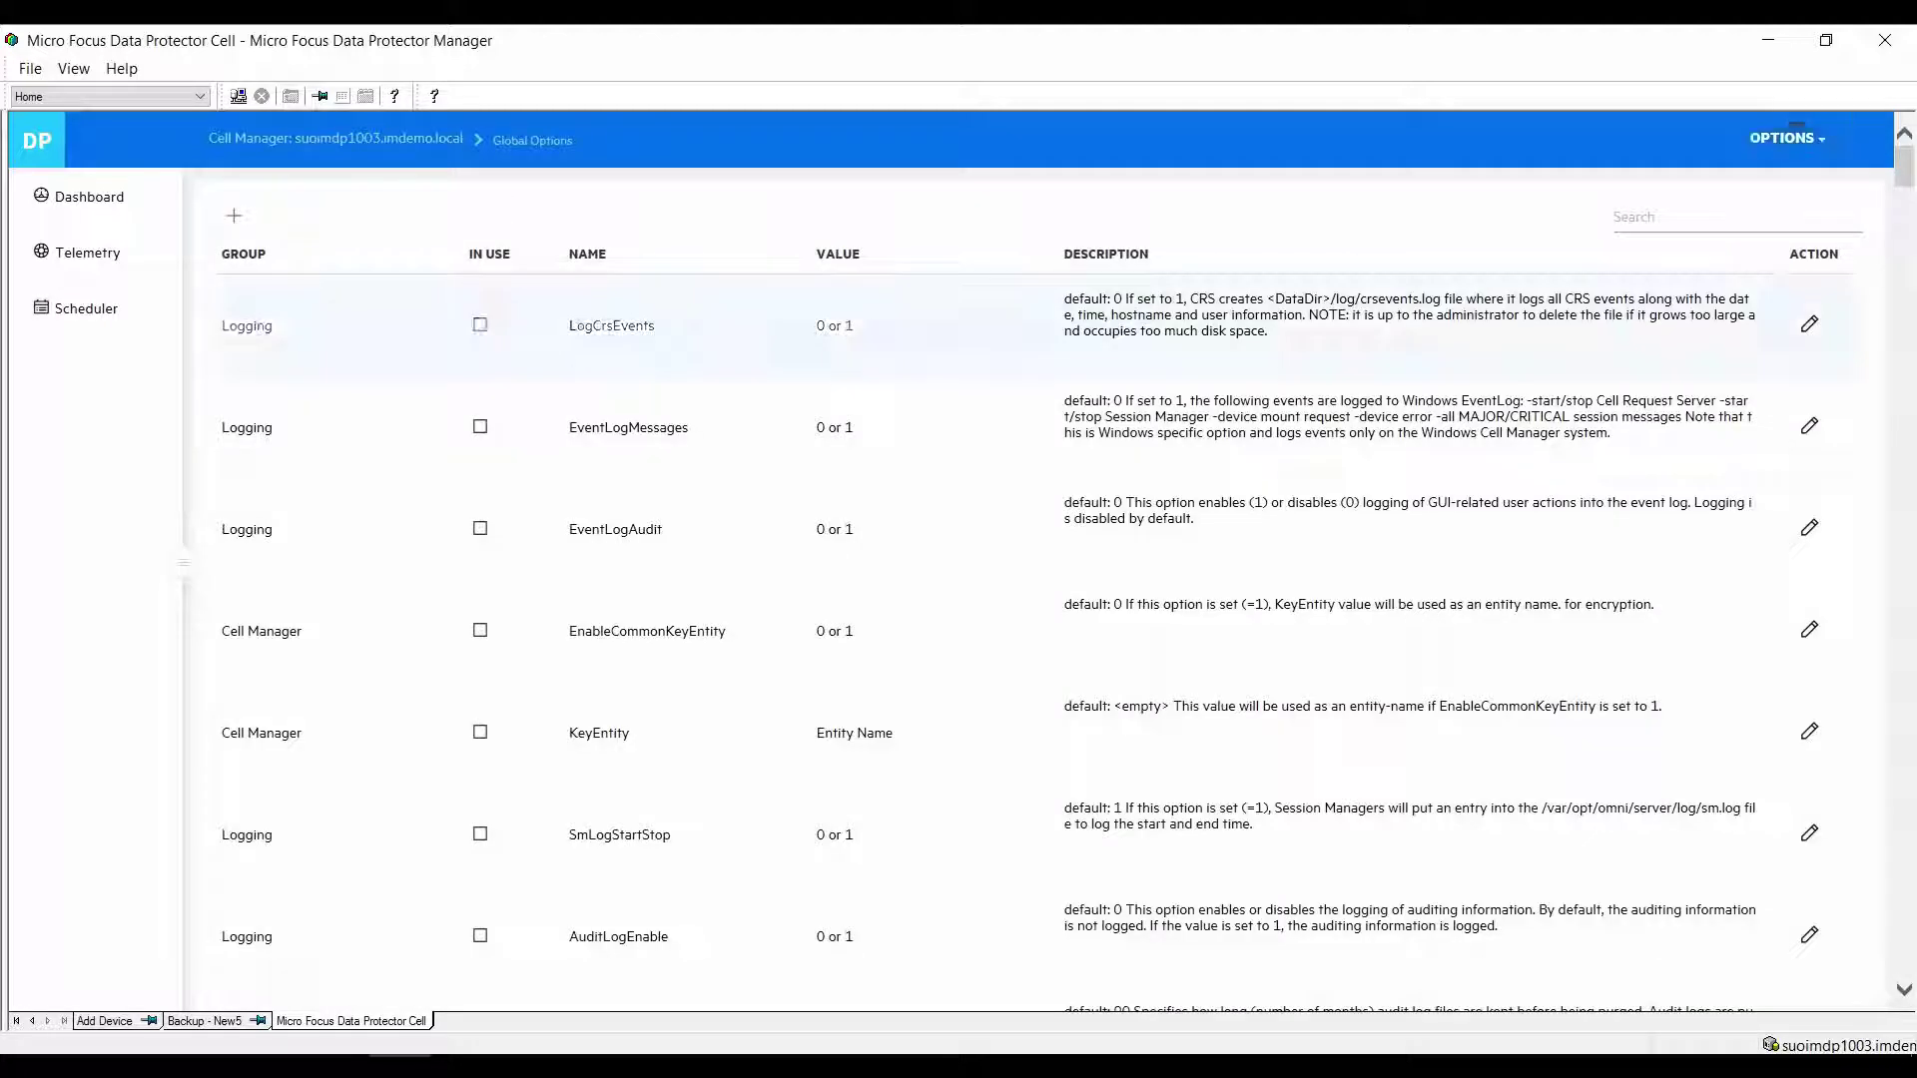
click(85, 308)
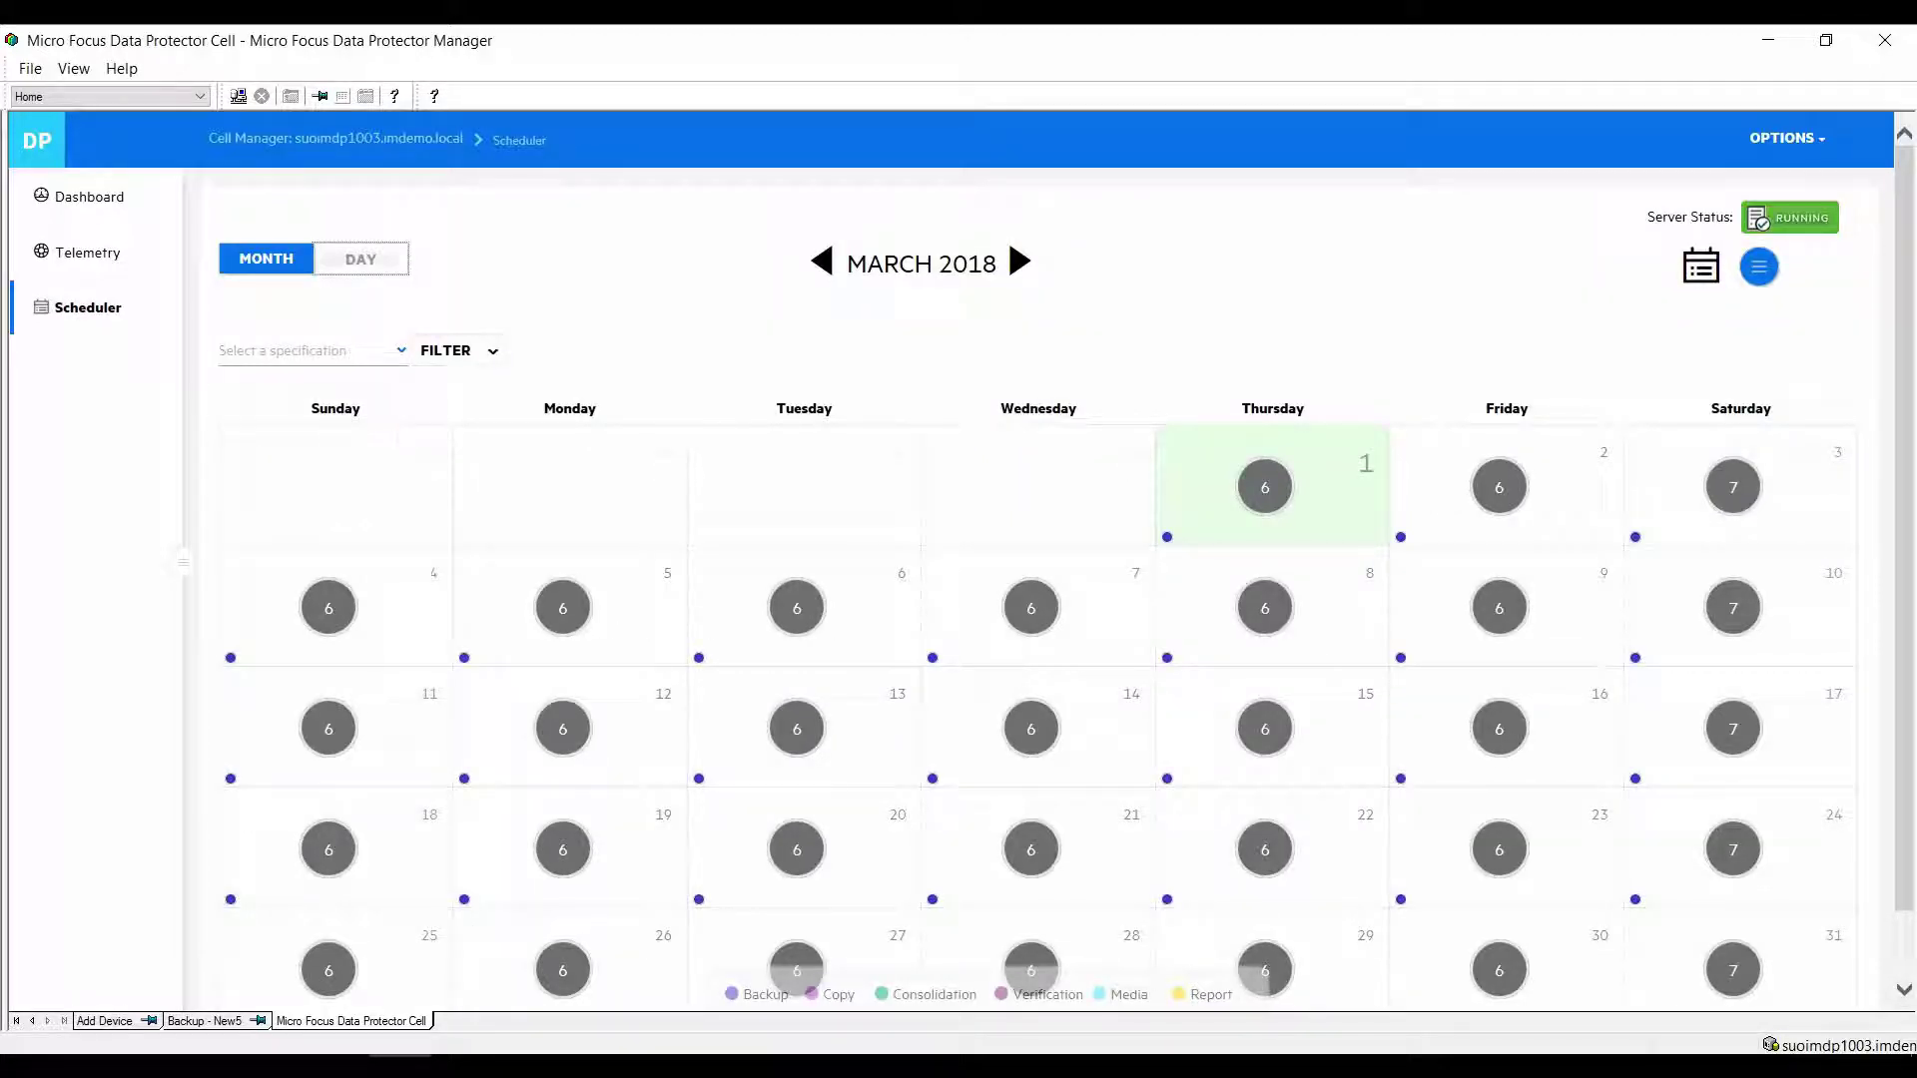
Step: Switch the Scheduler to the day view and inspect the options of the 05:44 PM VMware_VMs_HOURLY schedule without changing them
click(360, 259)
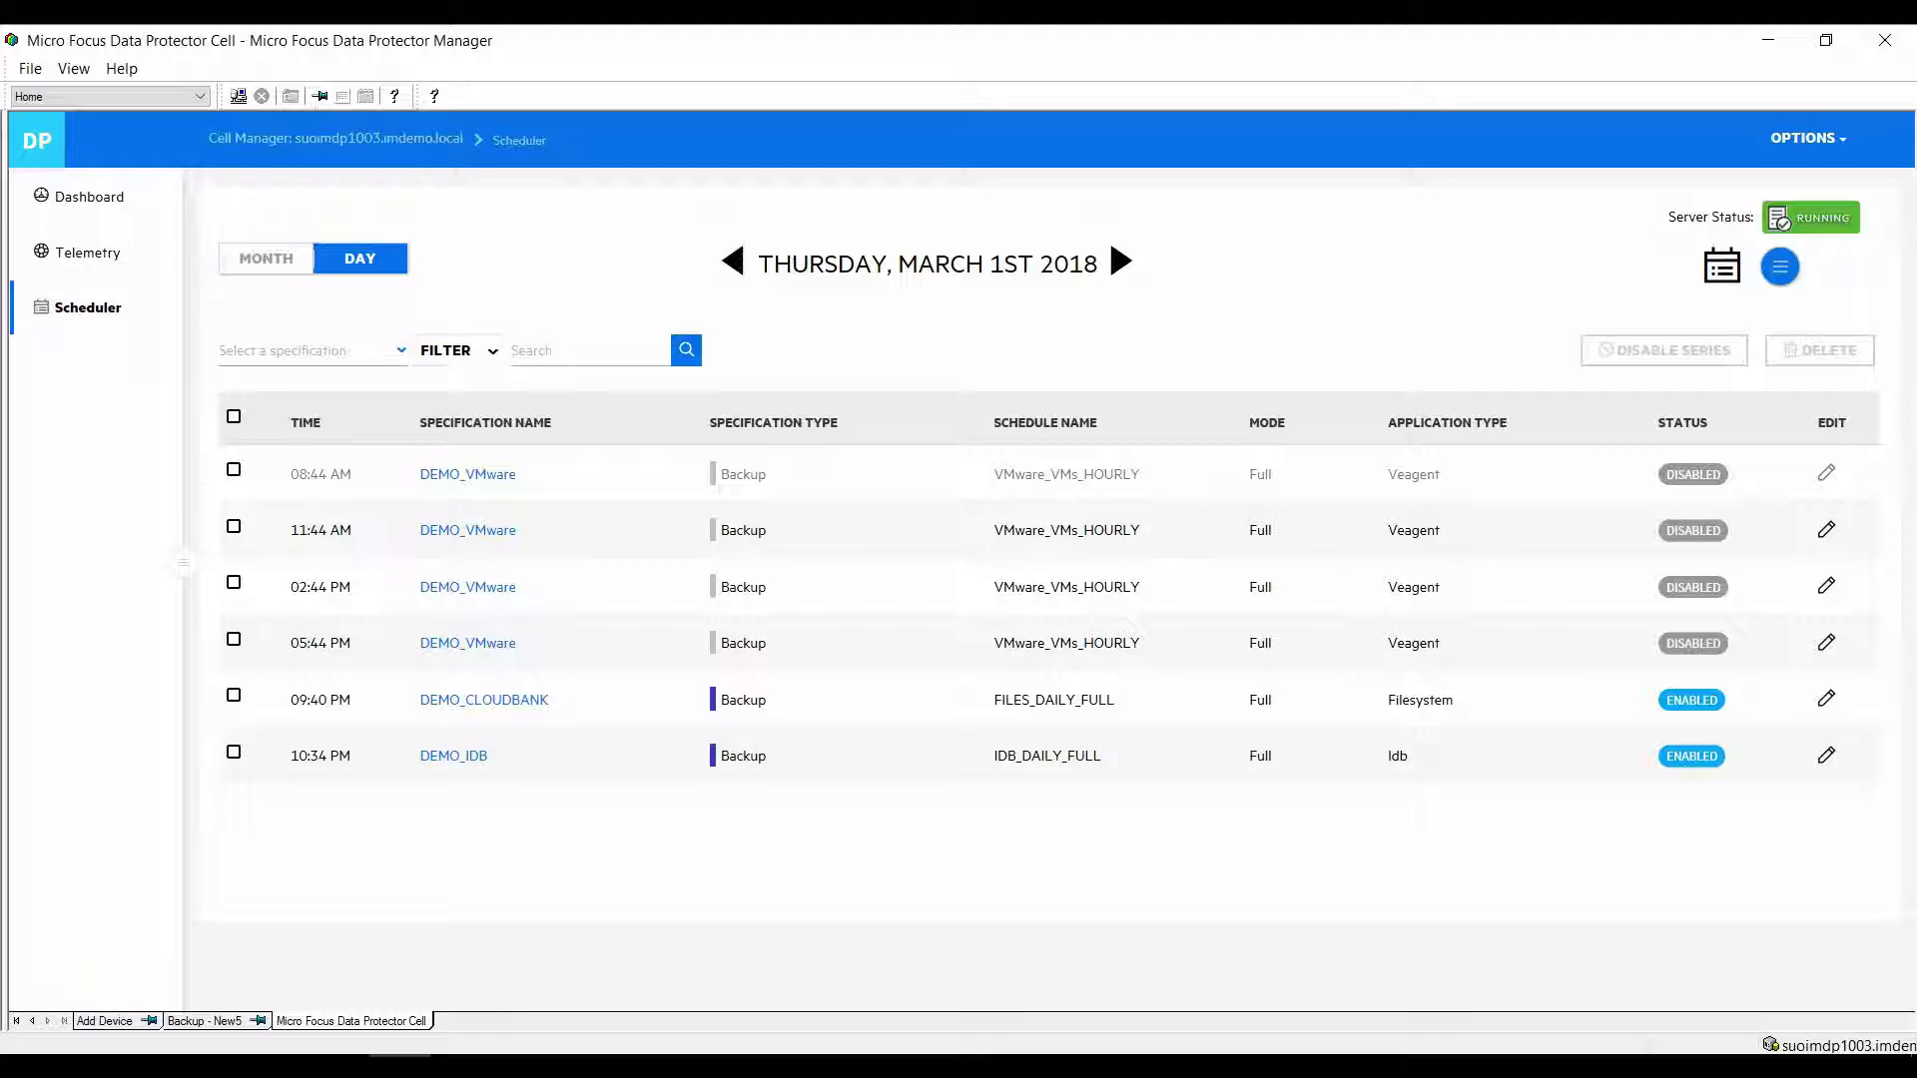
click(1827, 643)
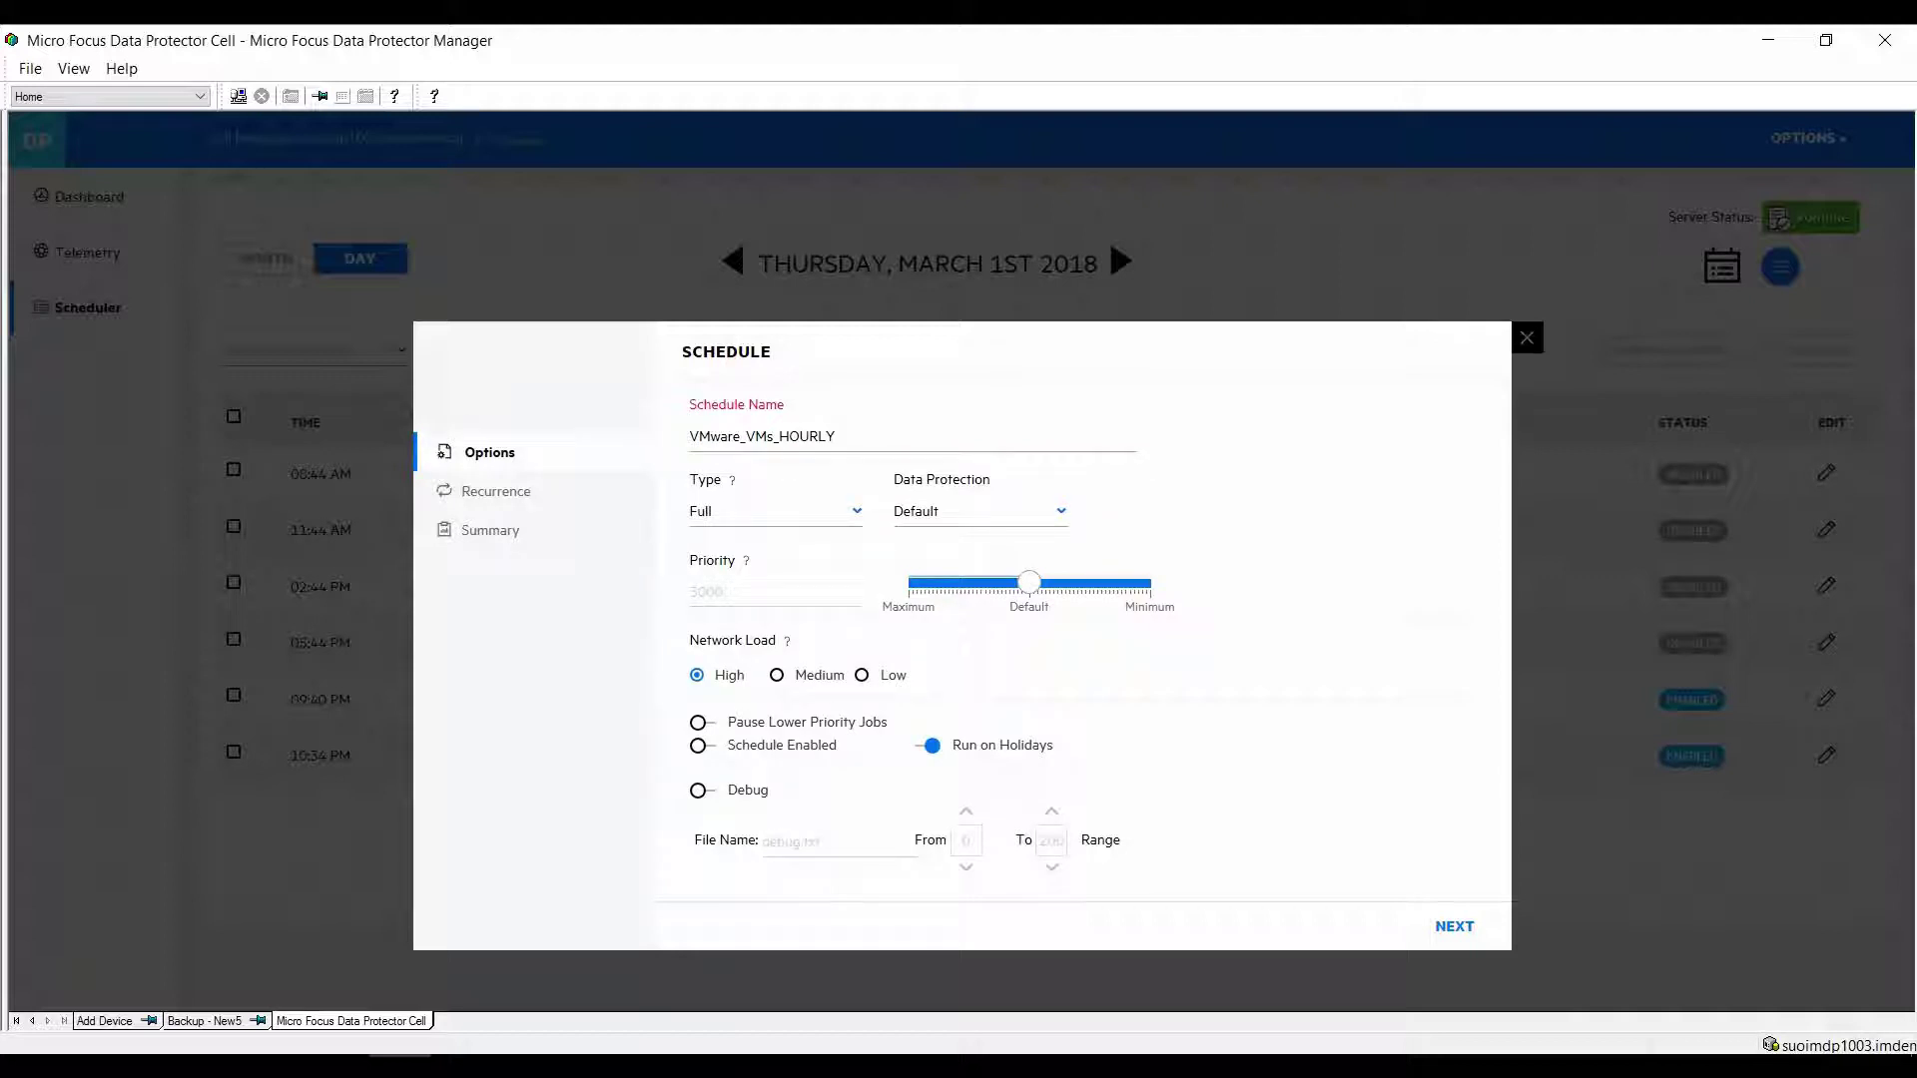
click(1528, 338)
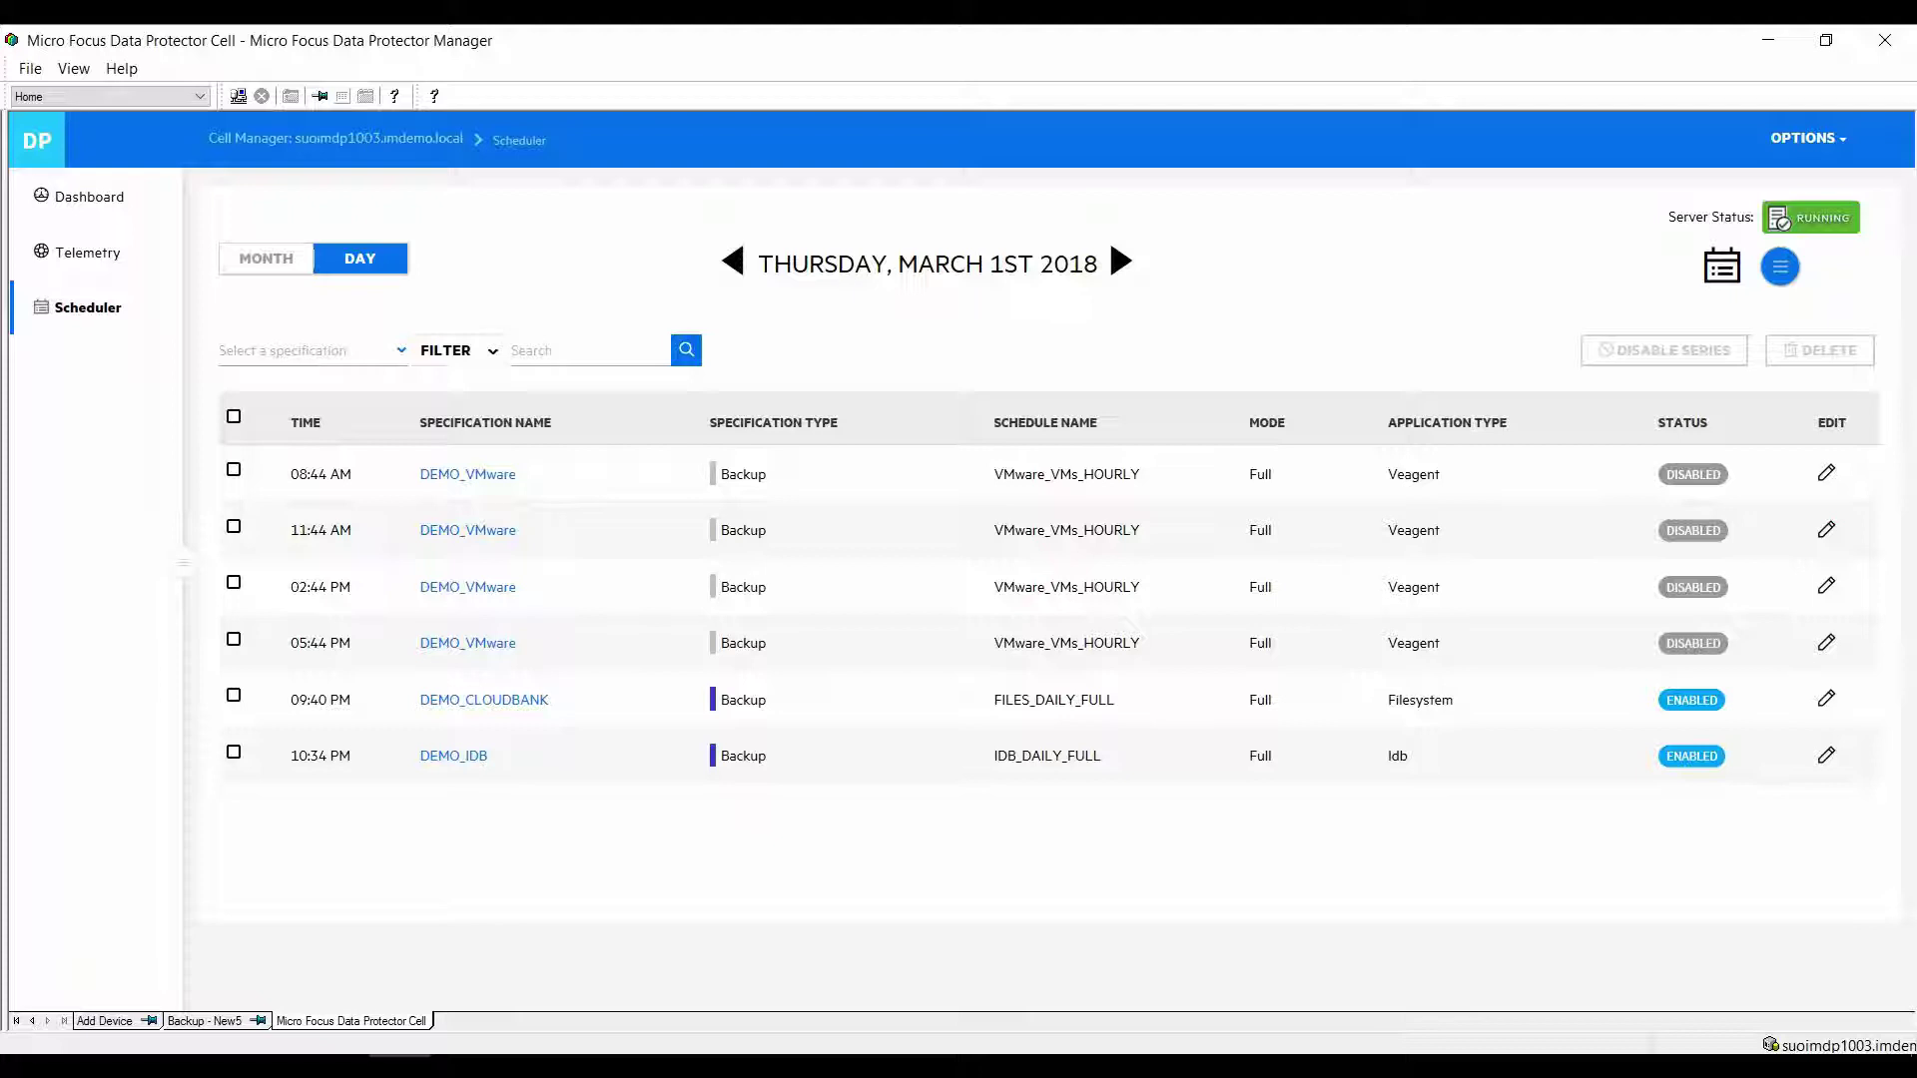
Step: Select the DEMO_VMware schedule entries at 11:44 AM, 02:44 PM and 05:44 PM
click(234, 526)
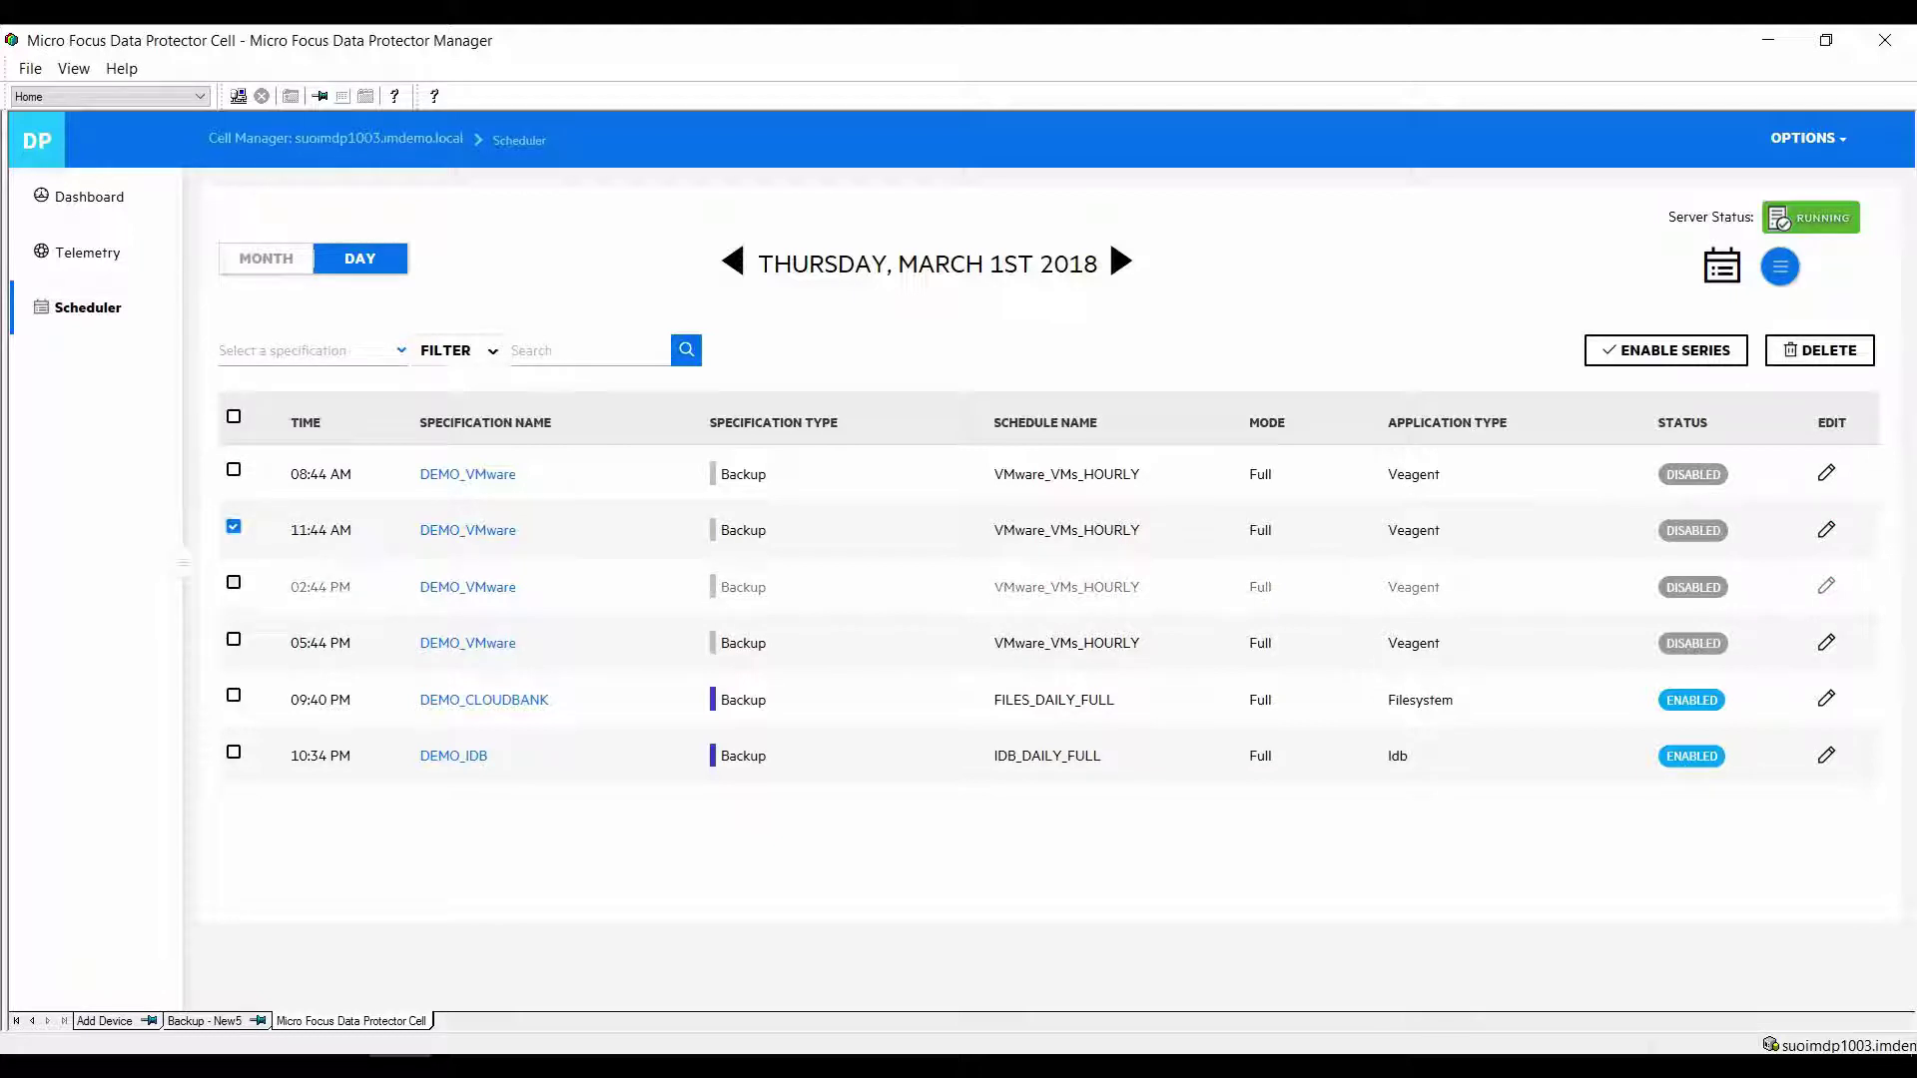
click(234, 582)
click(233, 639)
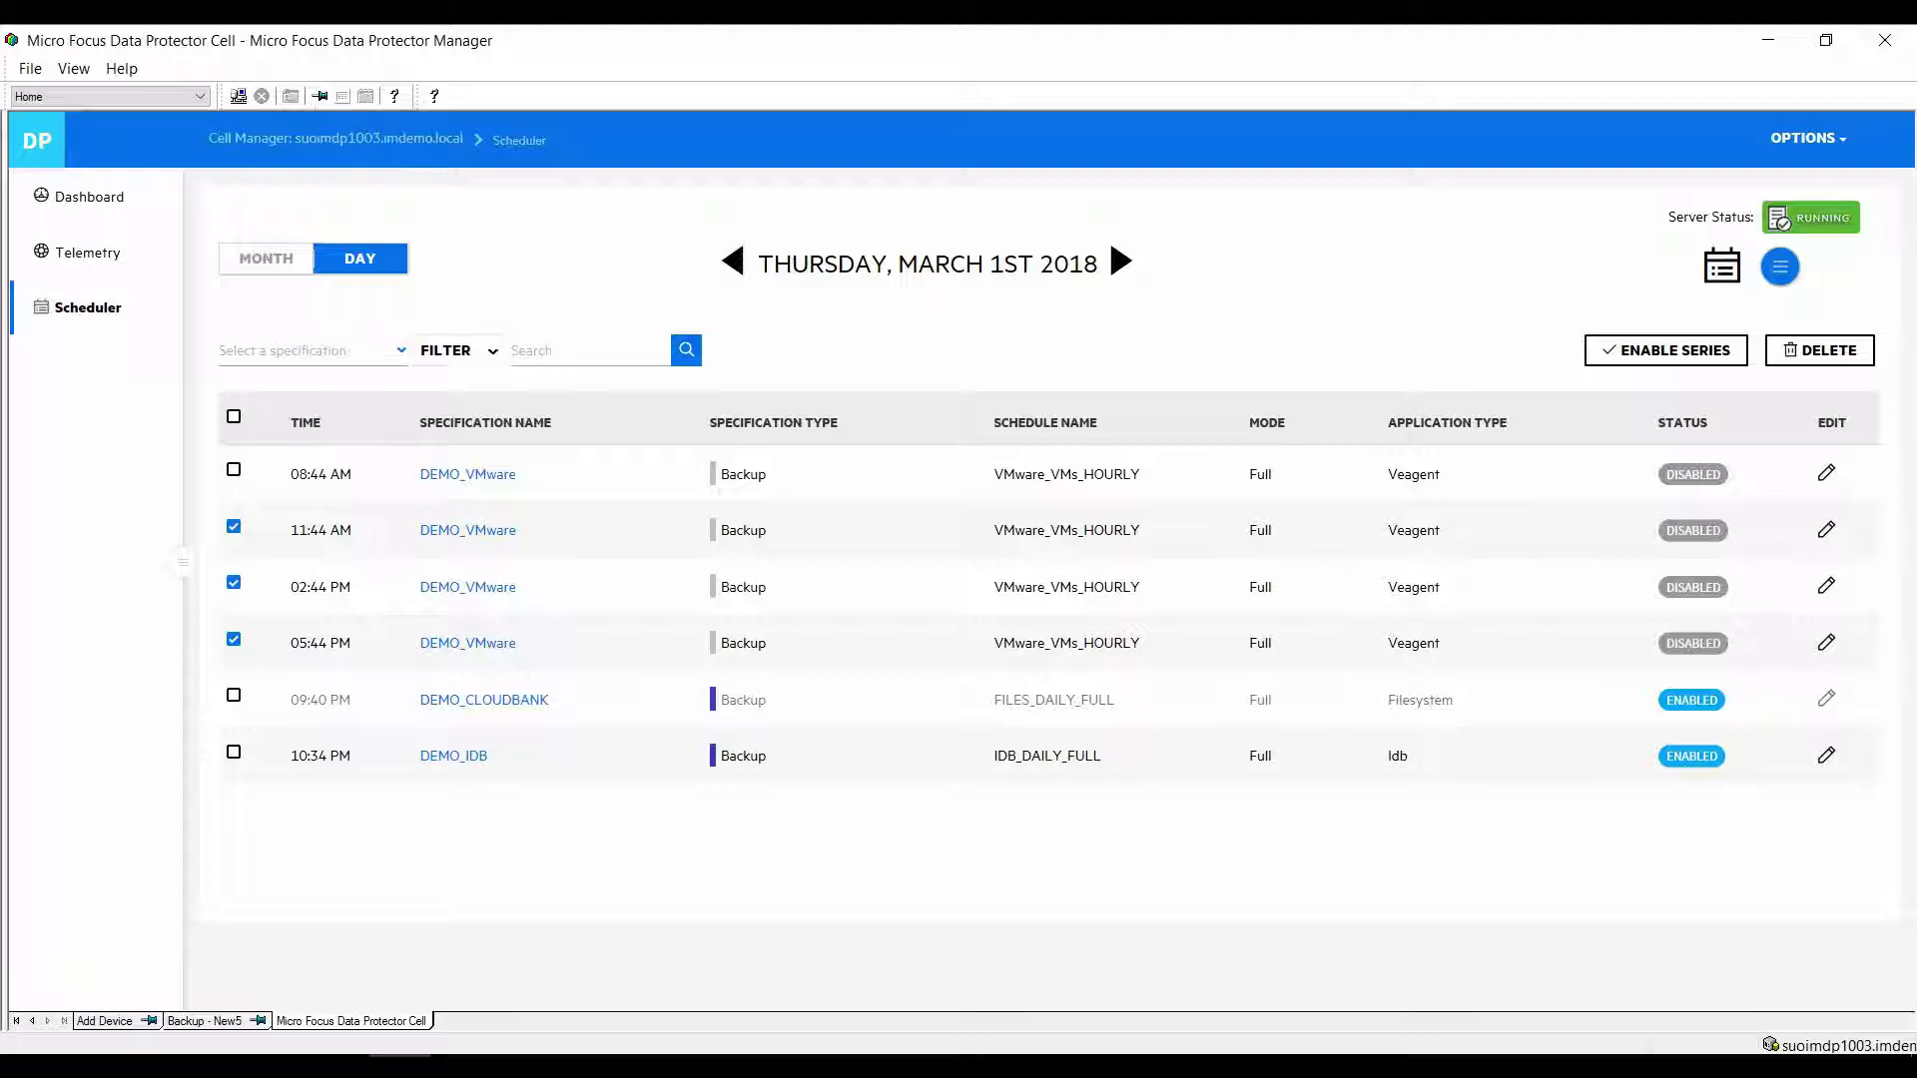
Step: Look at the specifications and filter options available for narrowing the day's schedule list
click(400, 351)
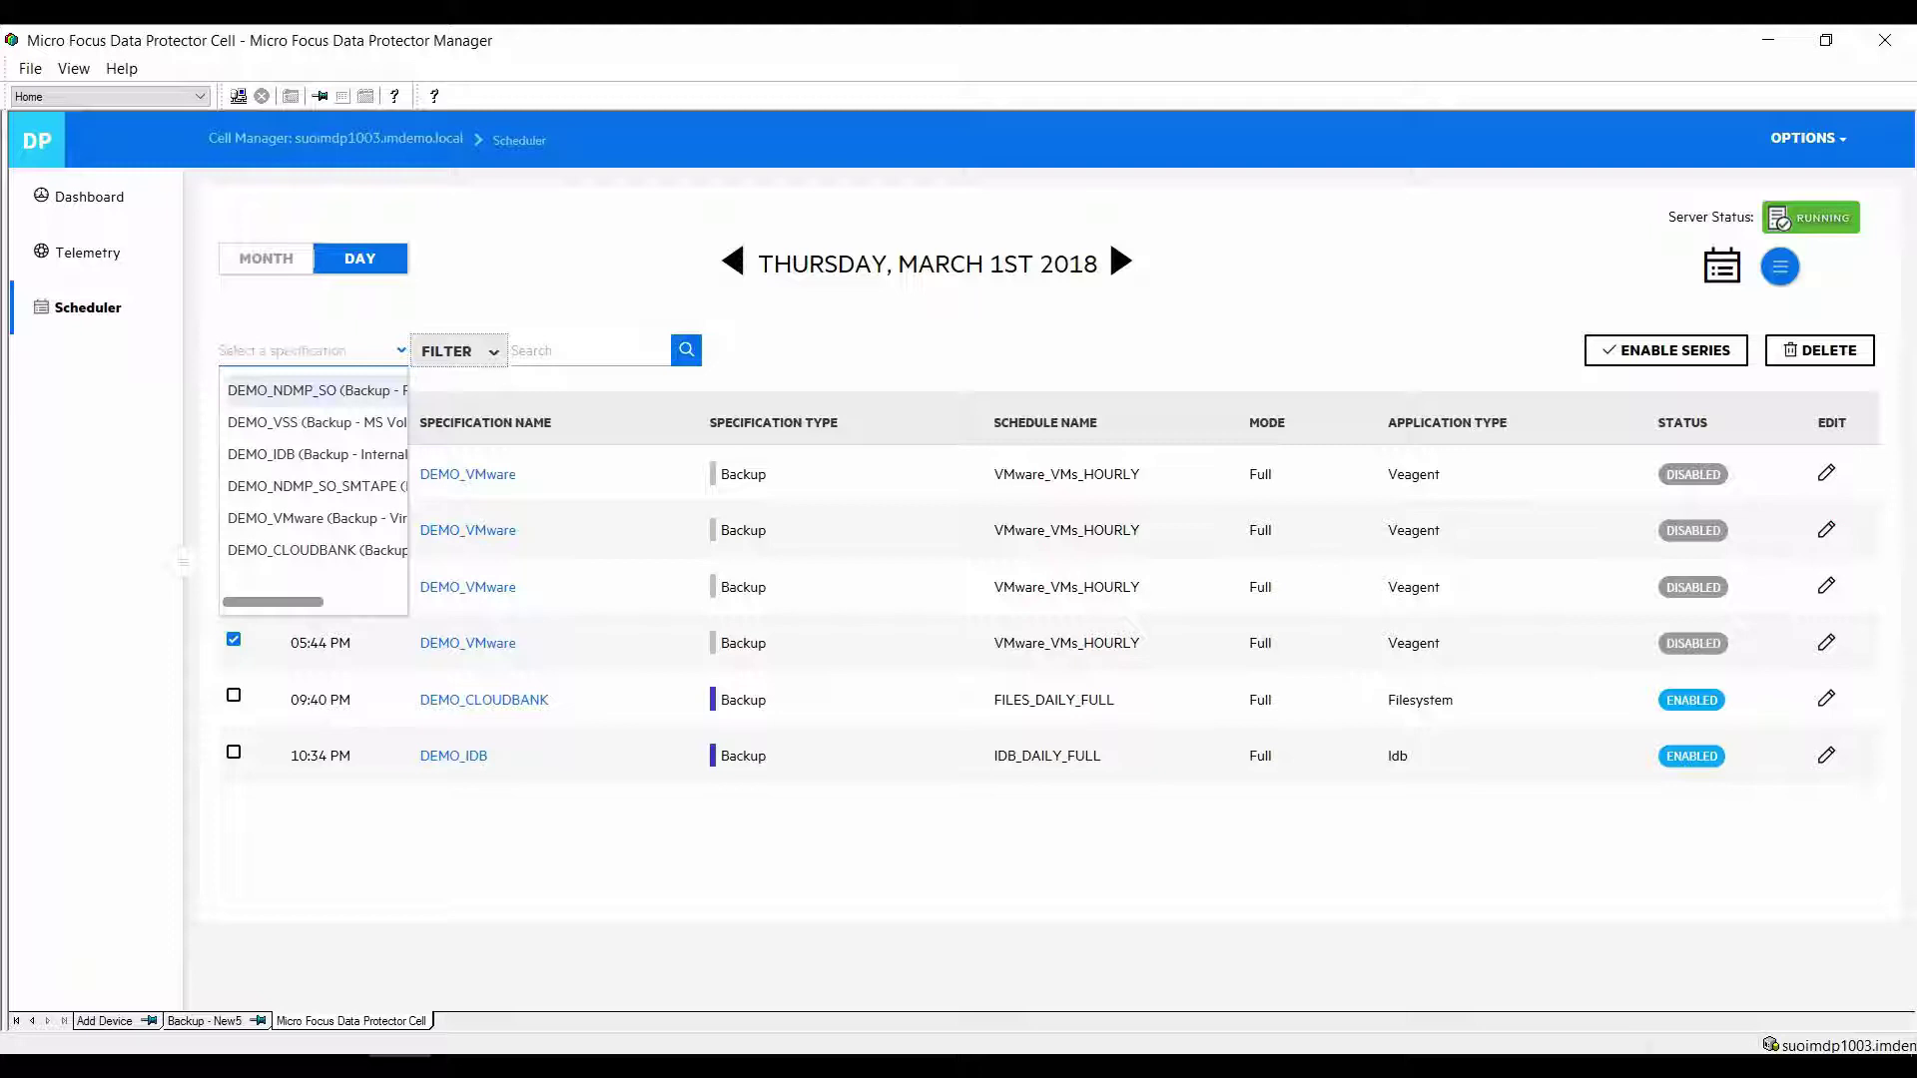
click(446, 350)
click(459, 351)
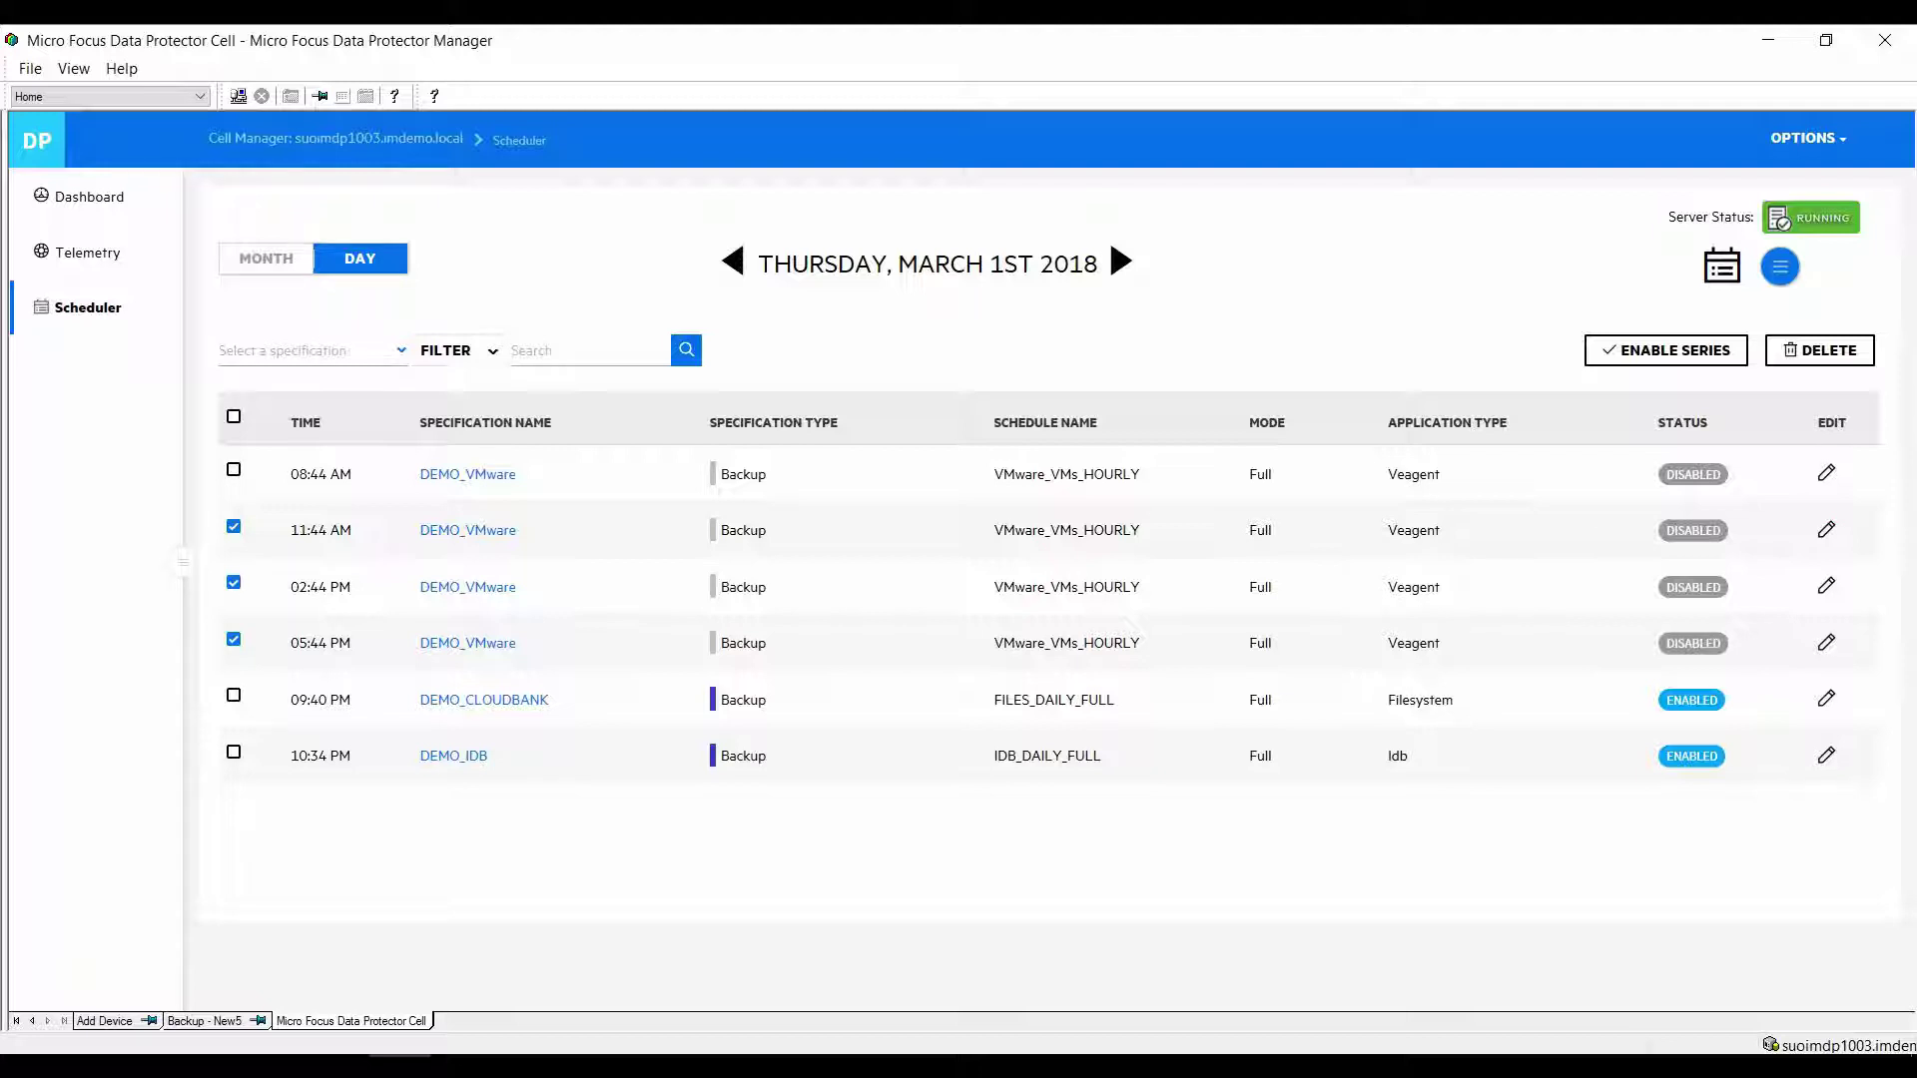
Step: Start a new schedule for the DEMO_AMAZON_FILES backup specification and proceed to the schedule type choice
click(1780, 267)
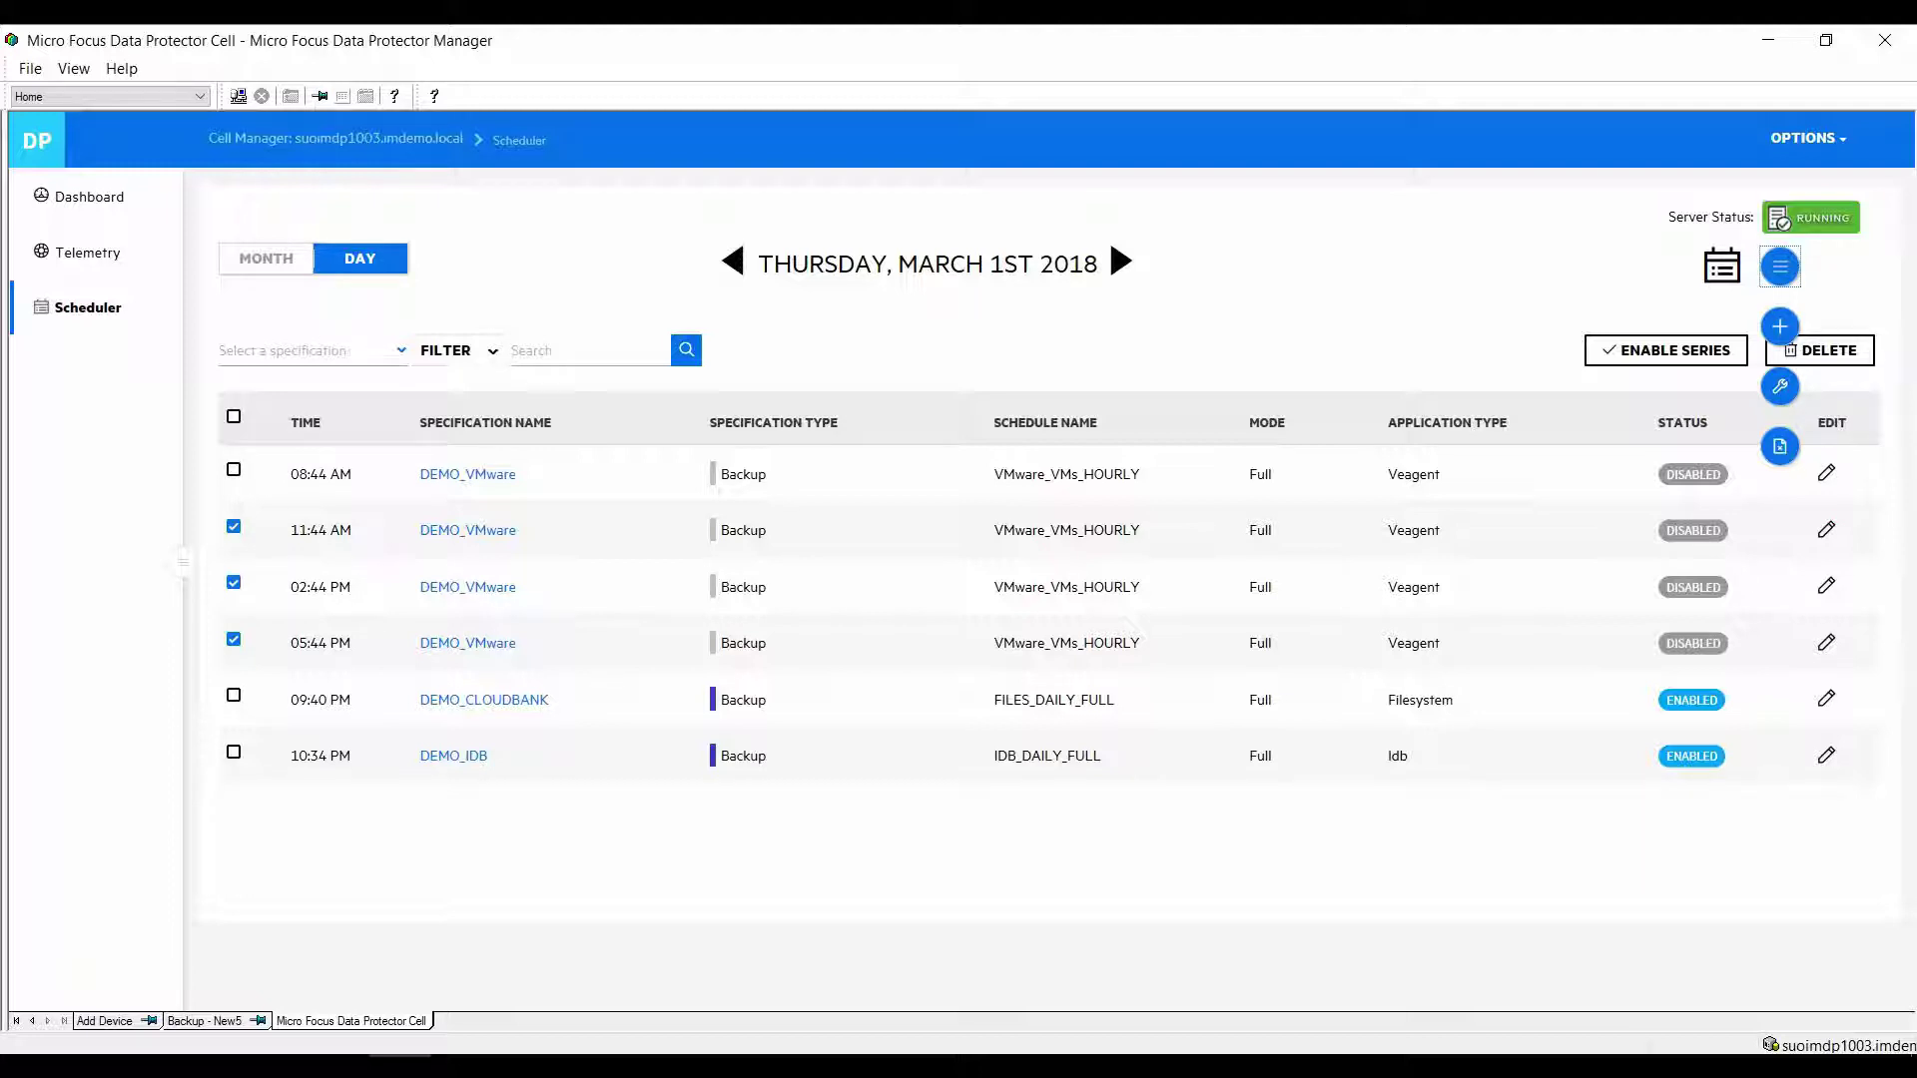
click(1780, 326)
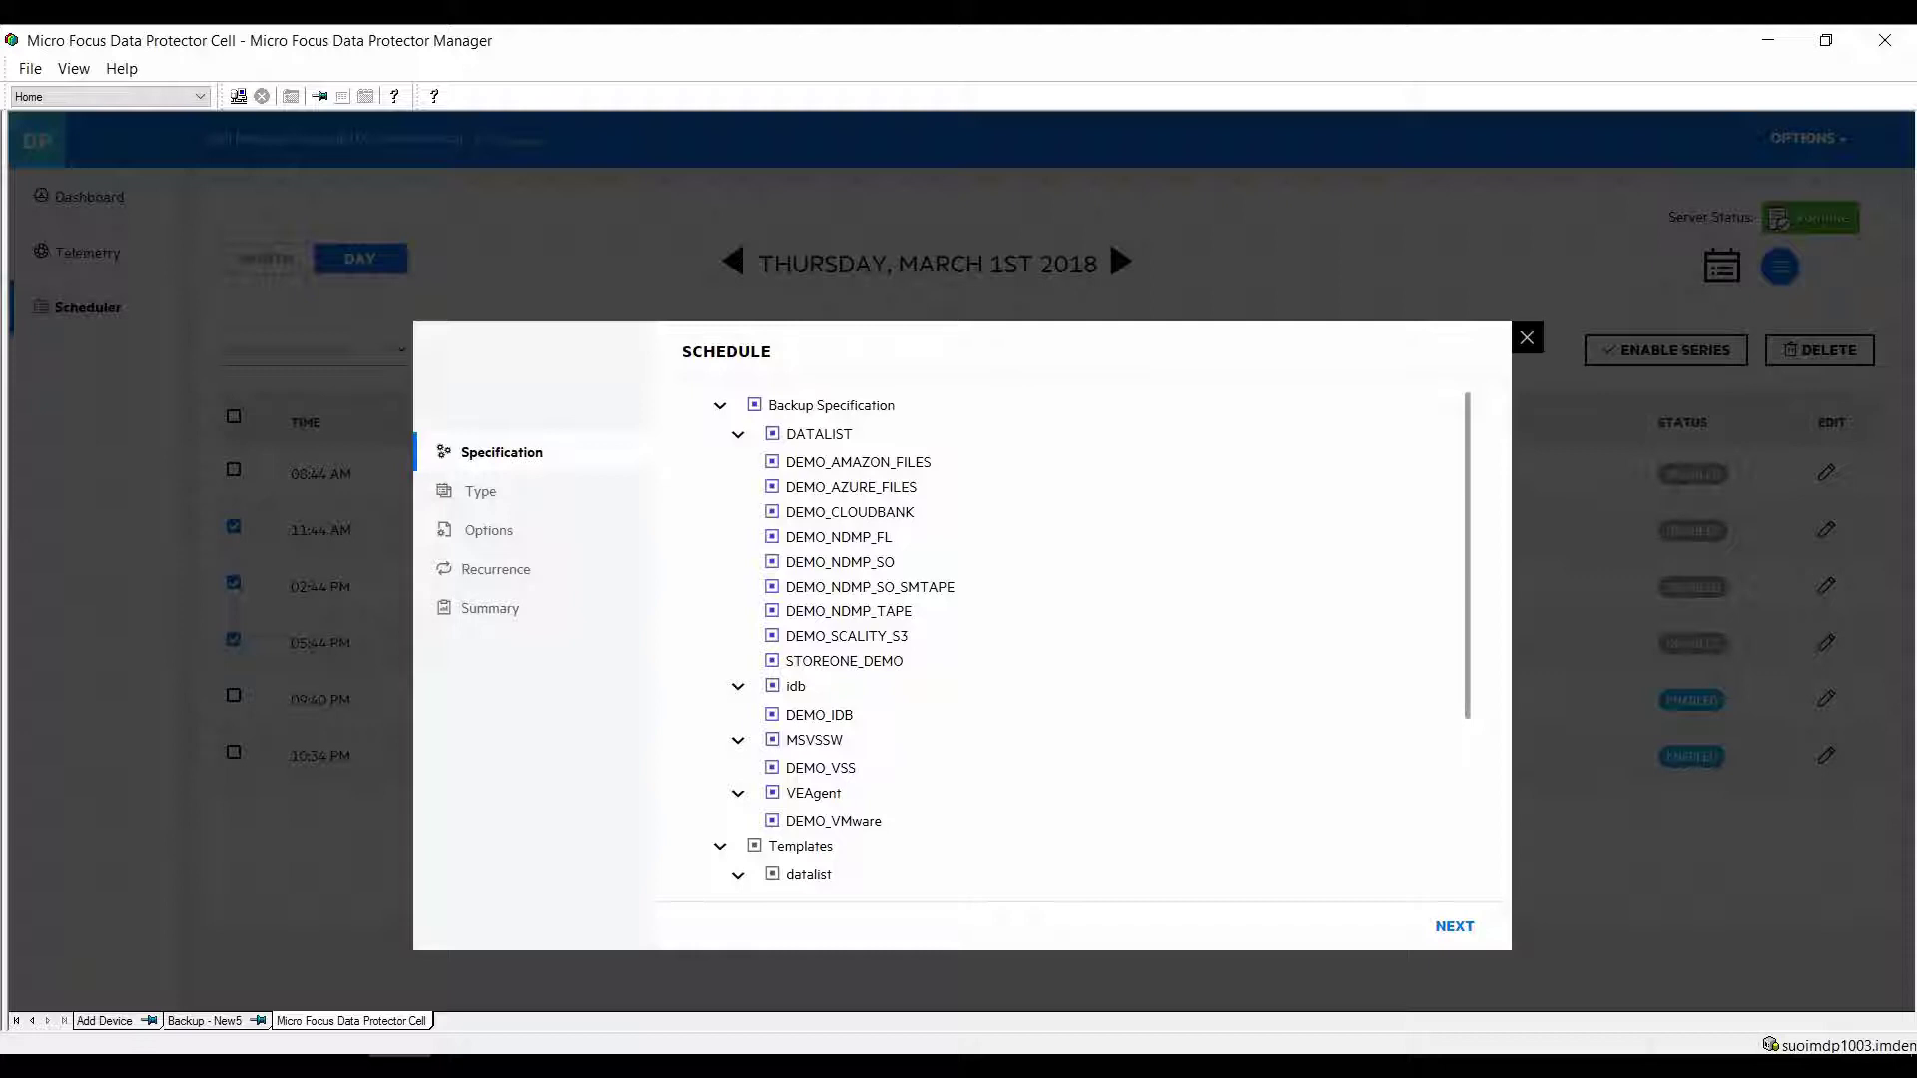
click(859, 462)
click(1454, 927)
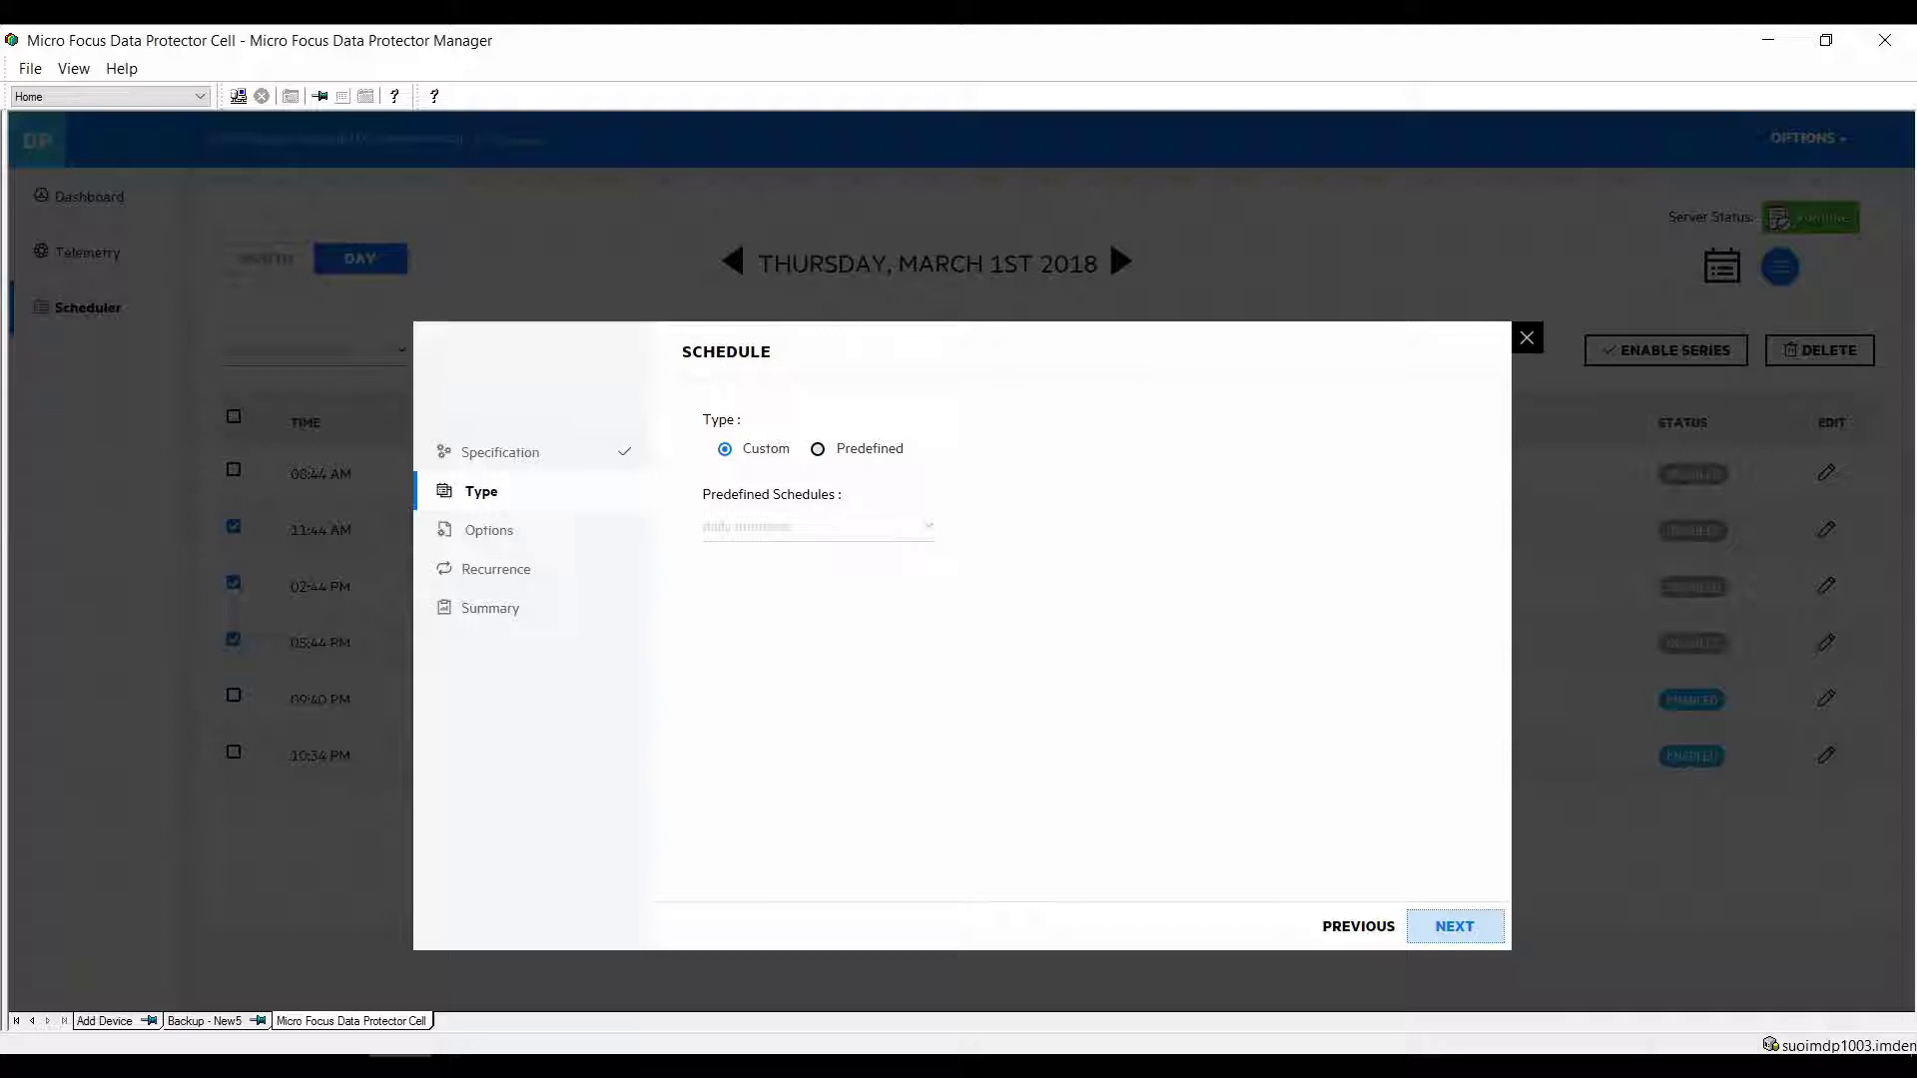
Step: Look at the available predefined schedules and return the schedule type to Custom
click(818, 449)
click(927, 526)
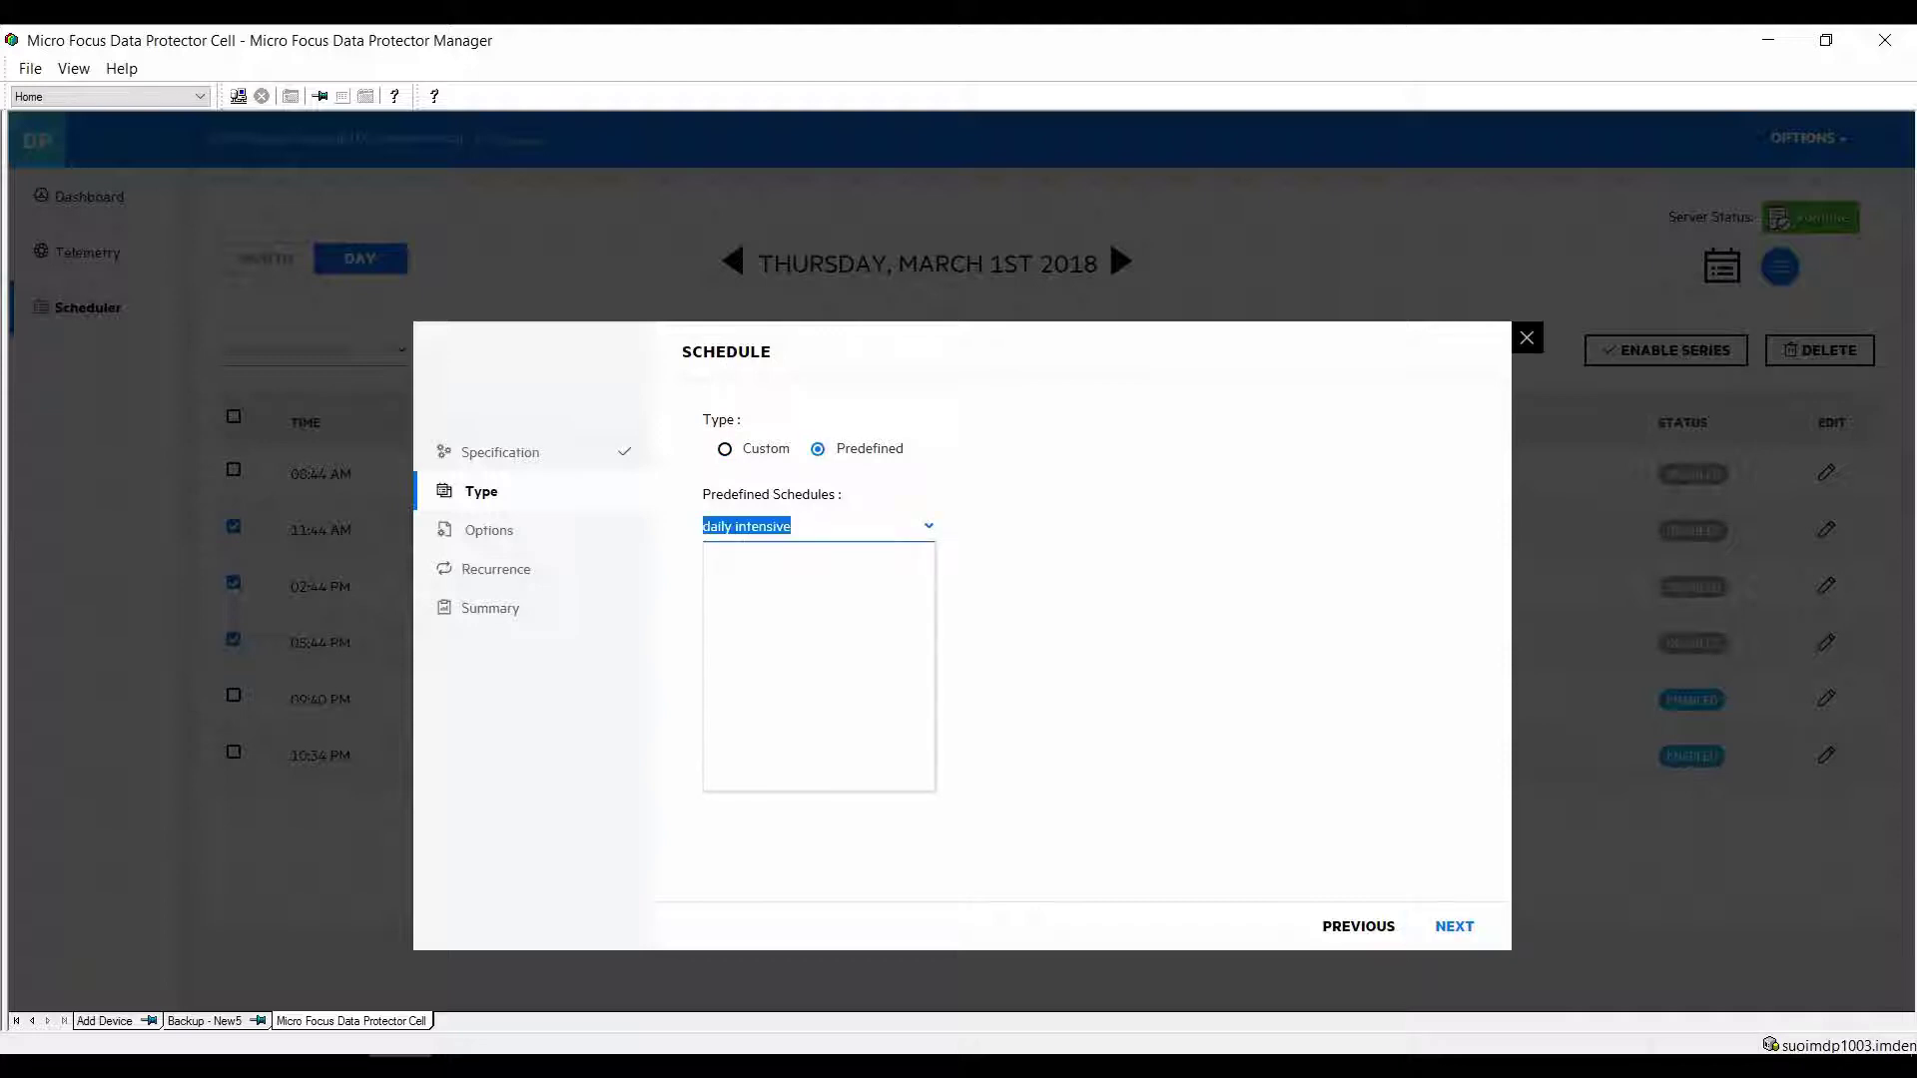
click(724, 449)
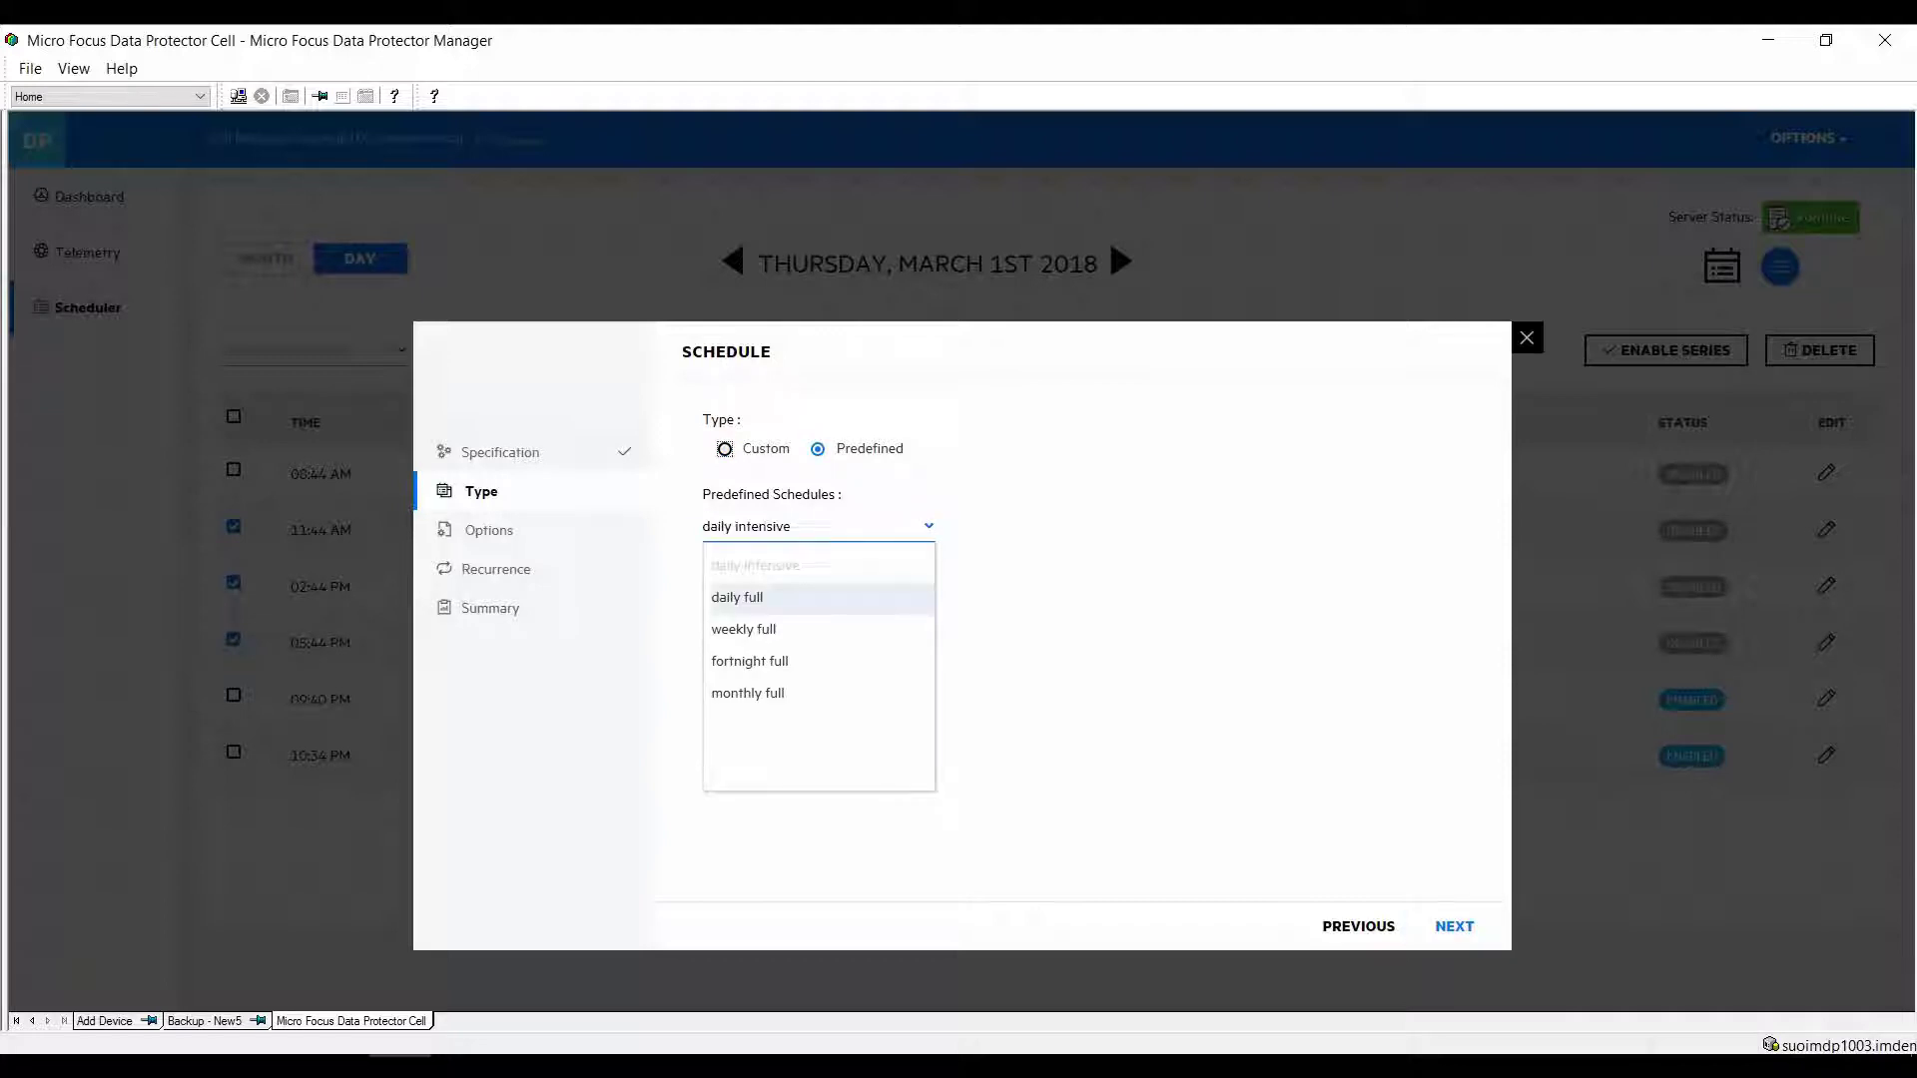
Step: Name the custom schedule DEMO, keep the Full backup type, and proceed to the recurrence settings
click(1455, 926)
text(DEMO)
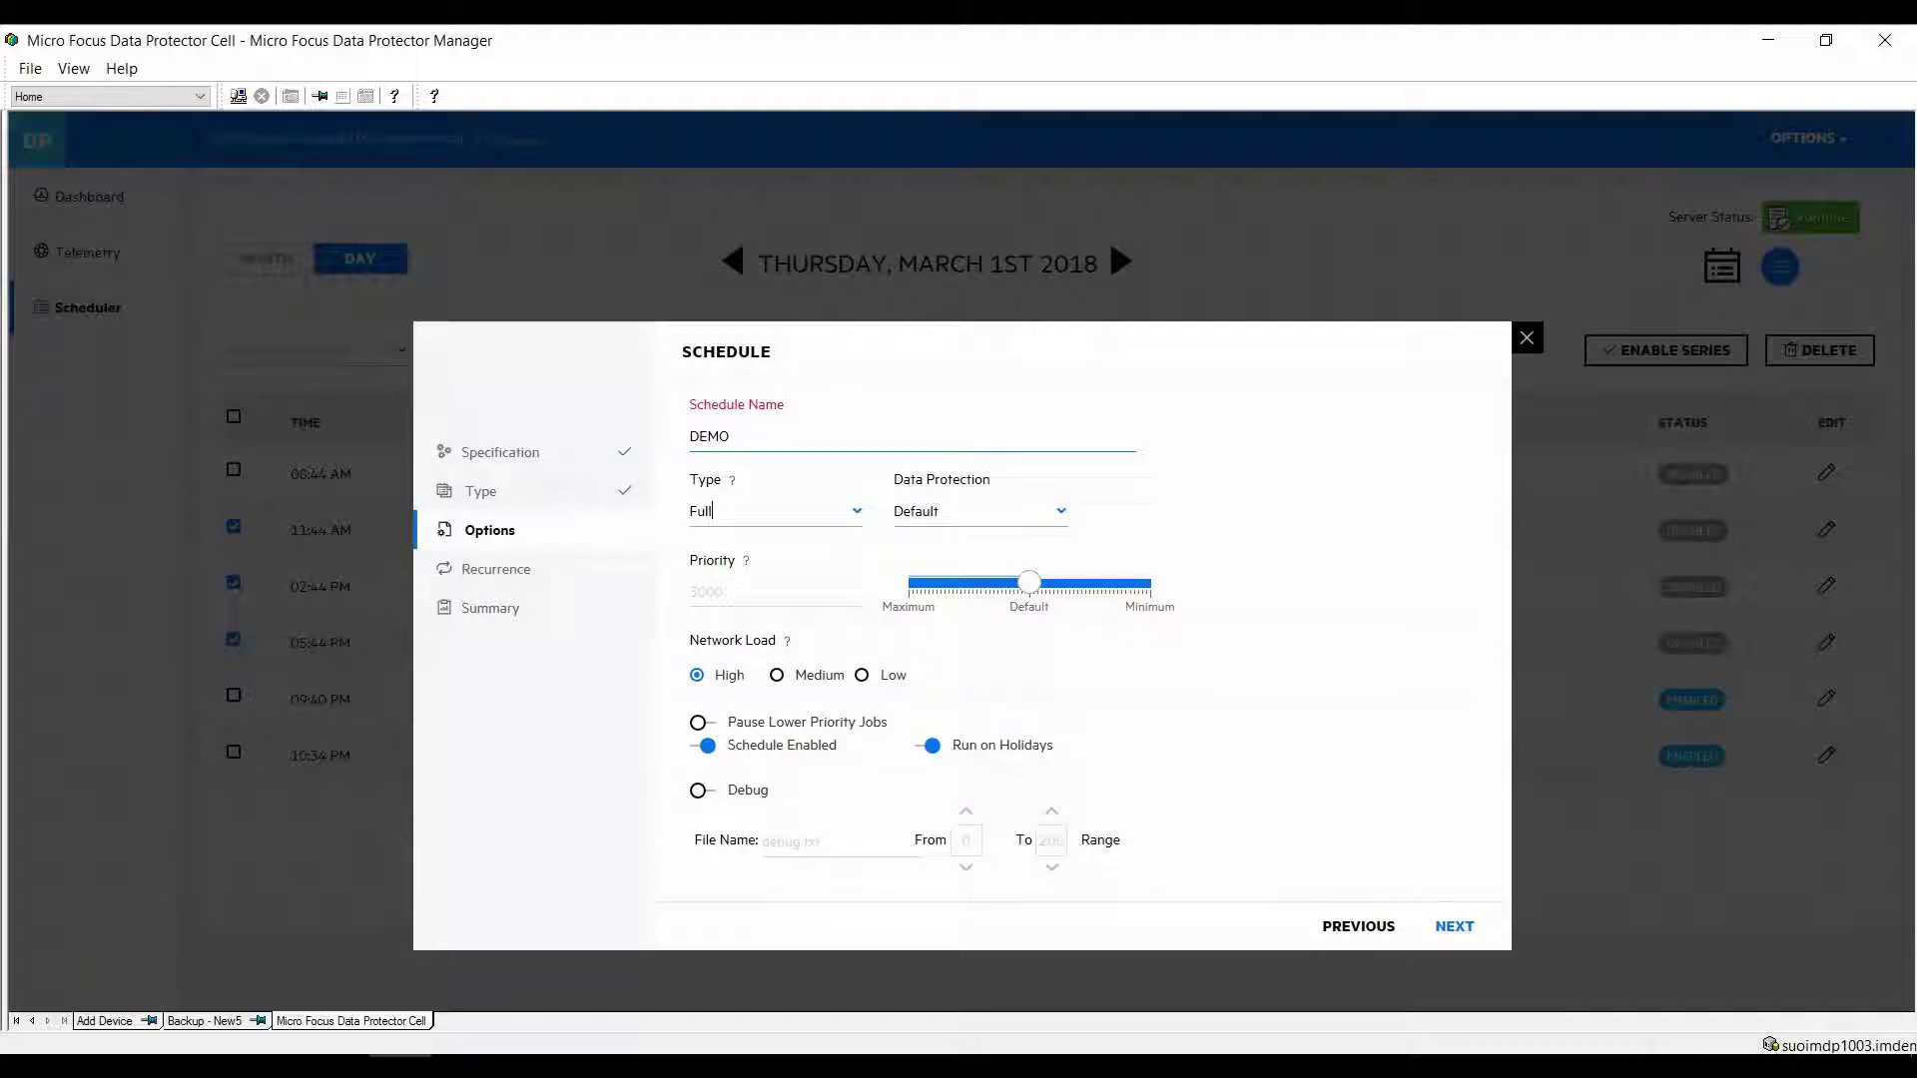
click(712, 511)
click(776, 511)
click(1455, 927)
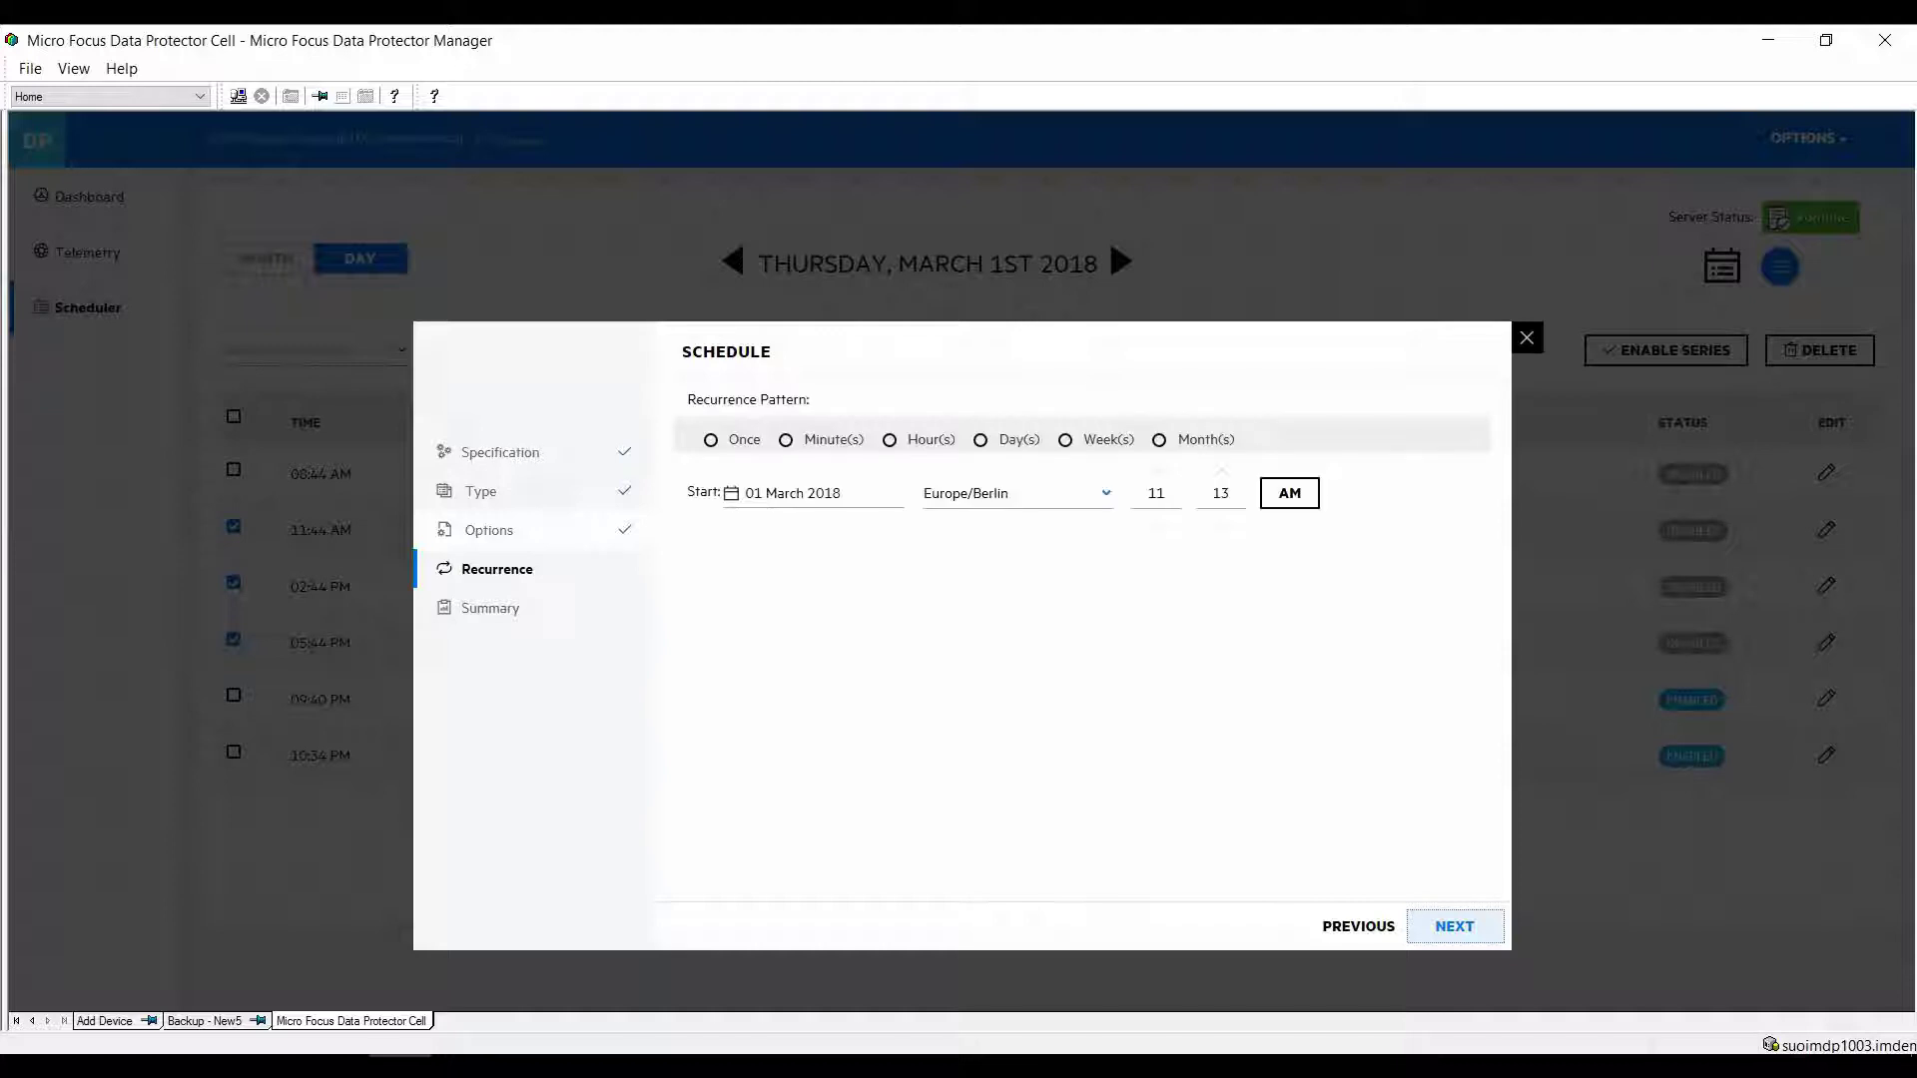
Step: Set the DEMO schedule to recur every 1 hour on Mondays and proceed to its summary
click(710, 439)
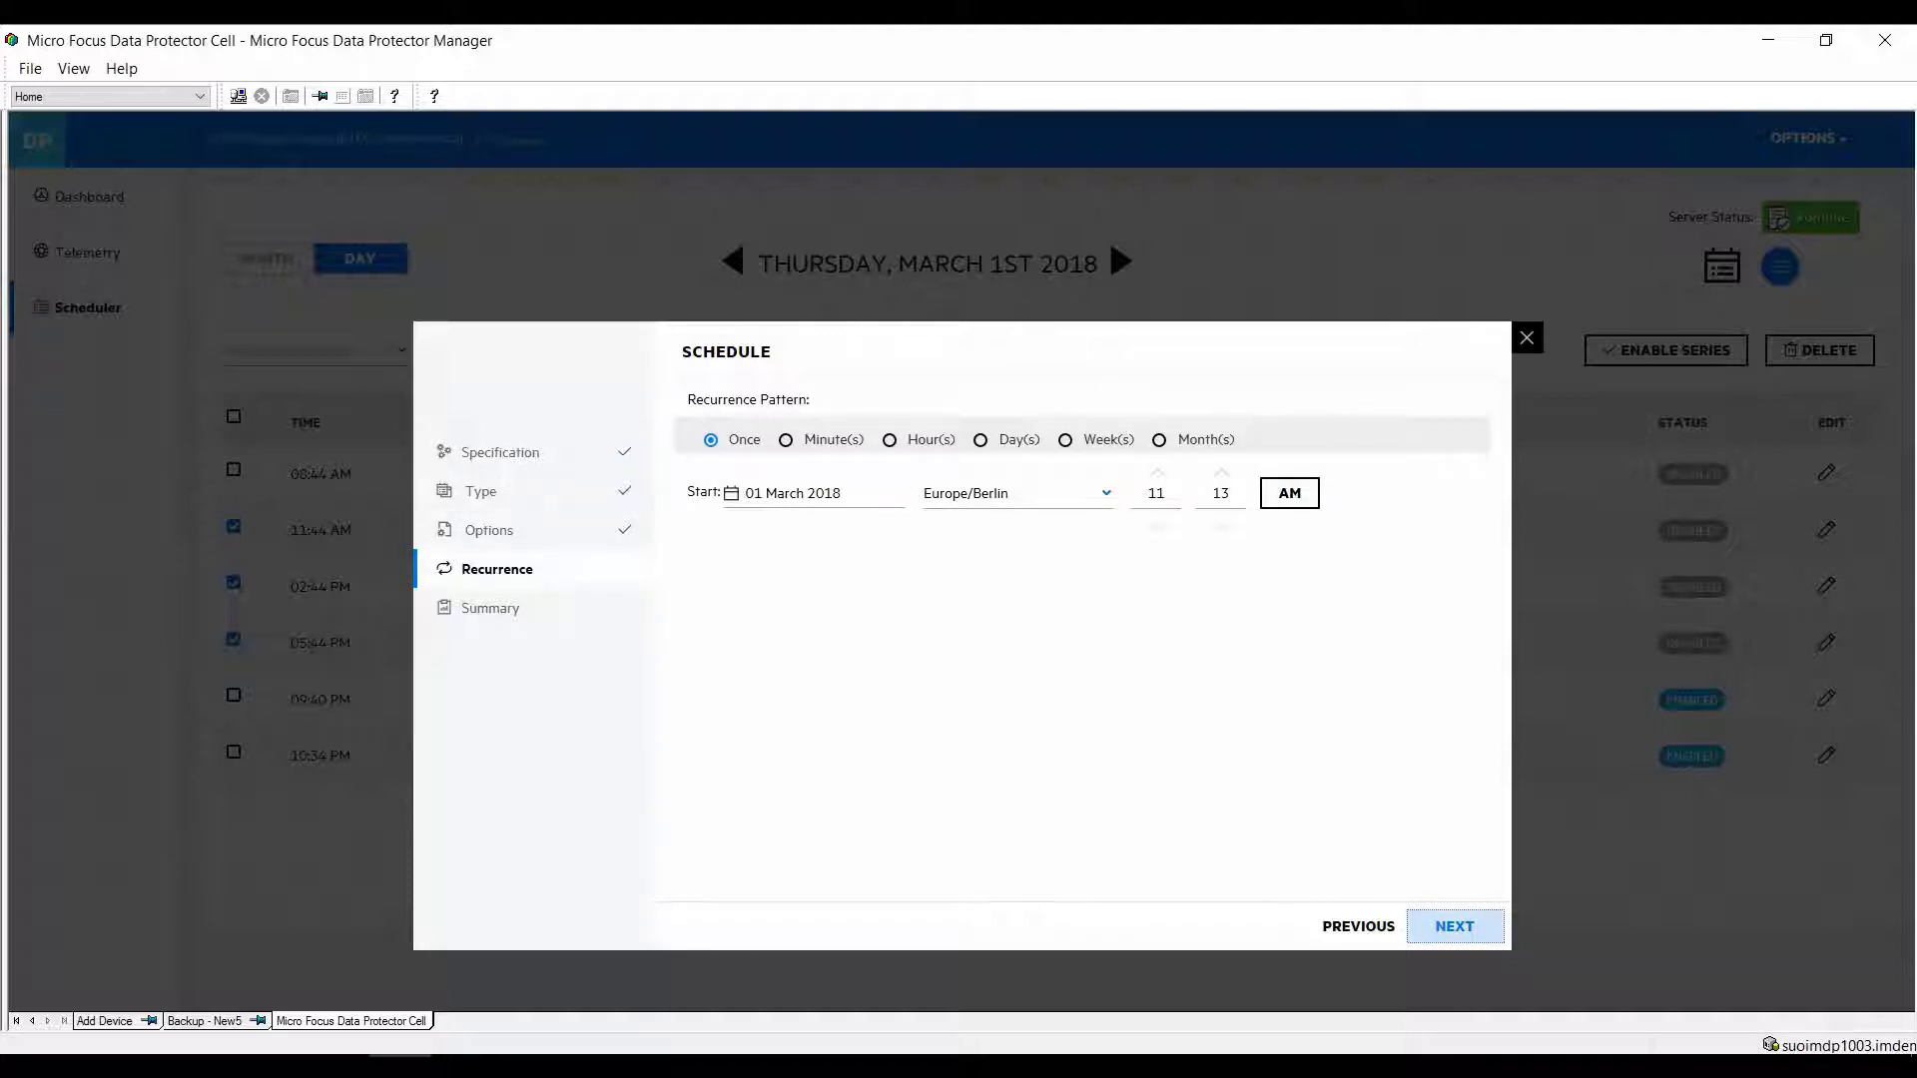
click(890, 440)
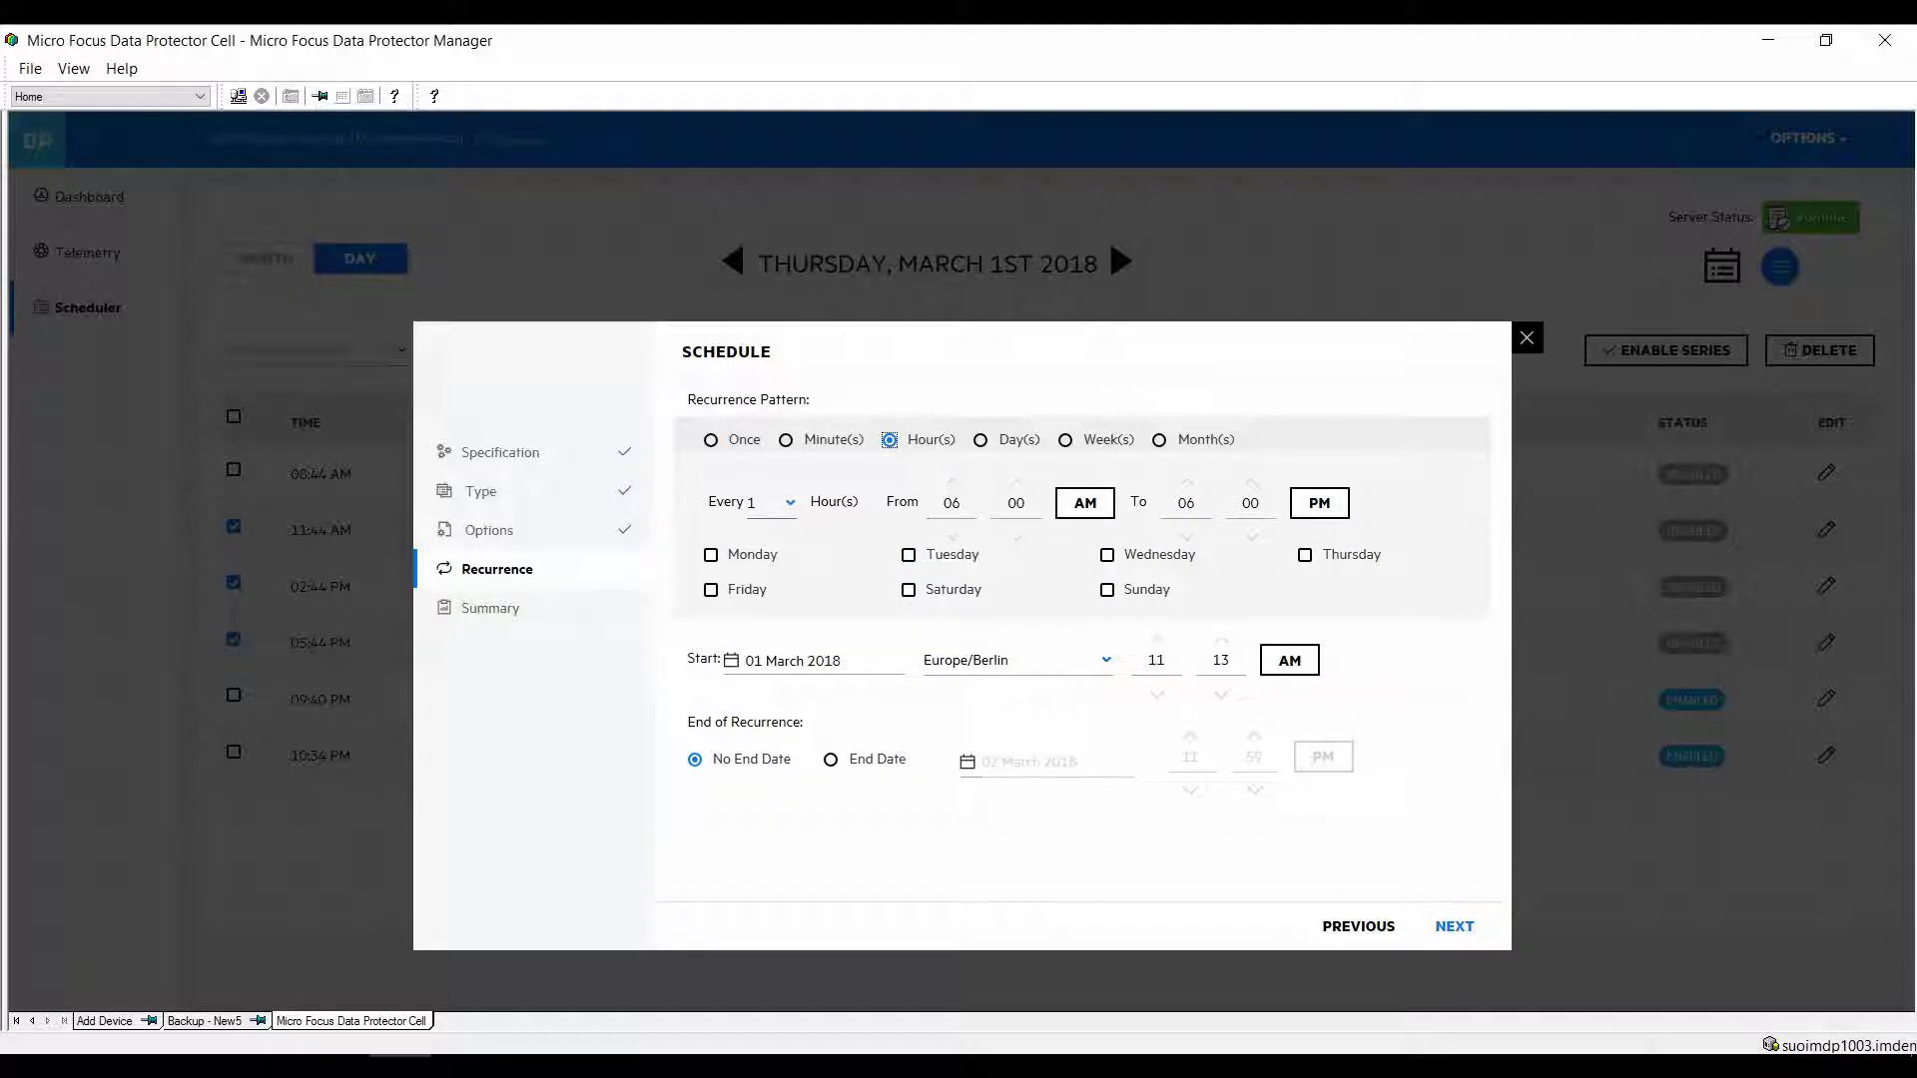
click(1455, 927)
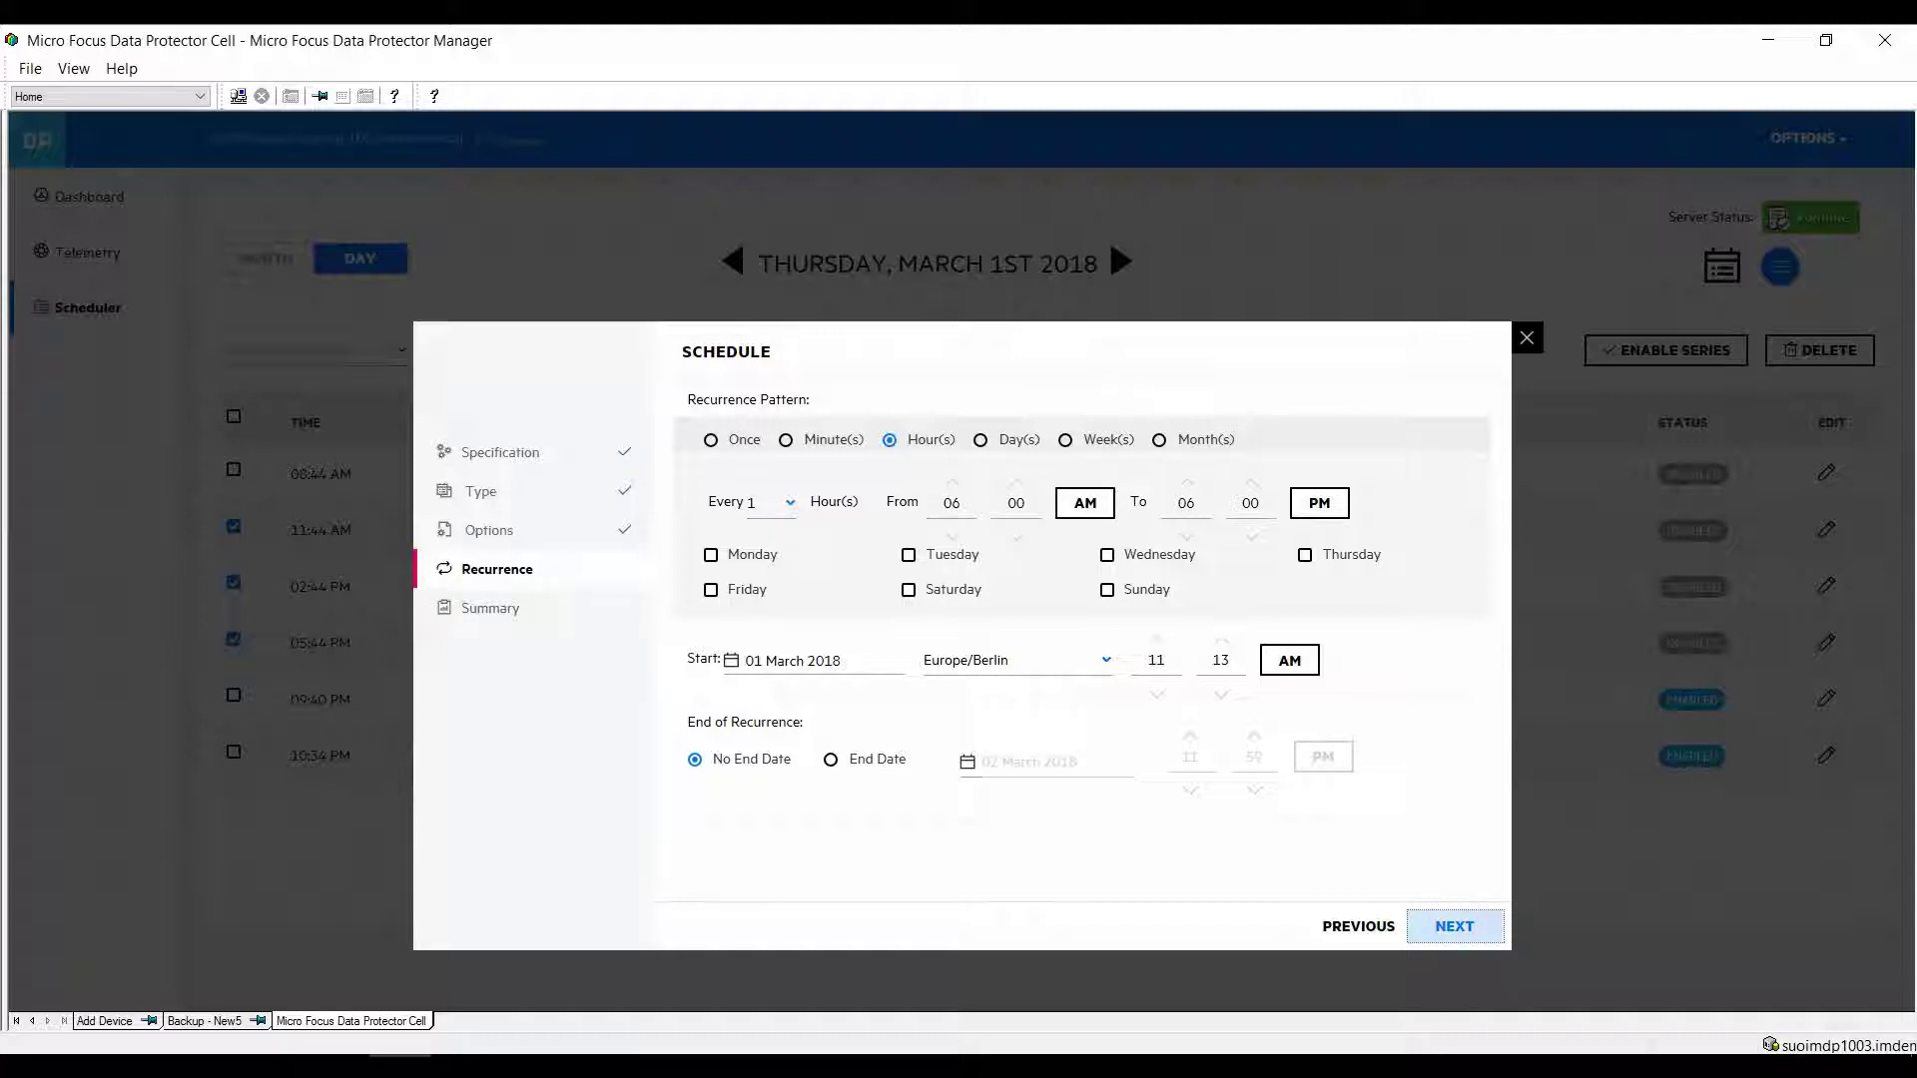
click(711, 556)
click(1455, 927)
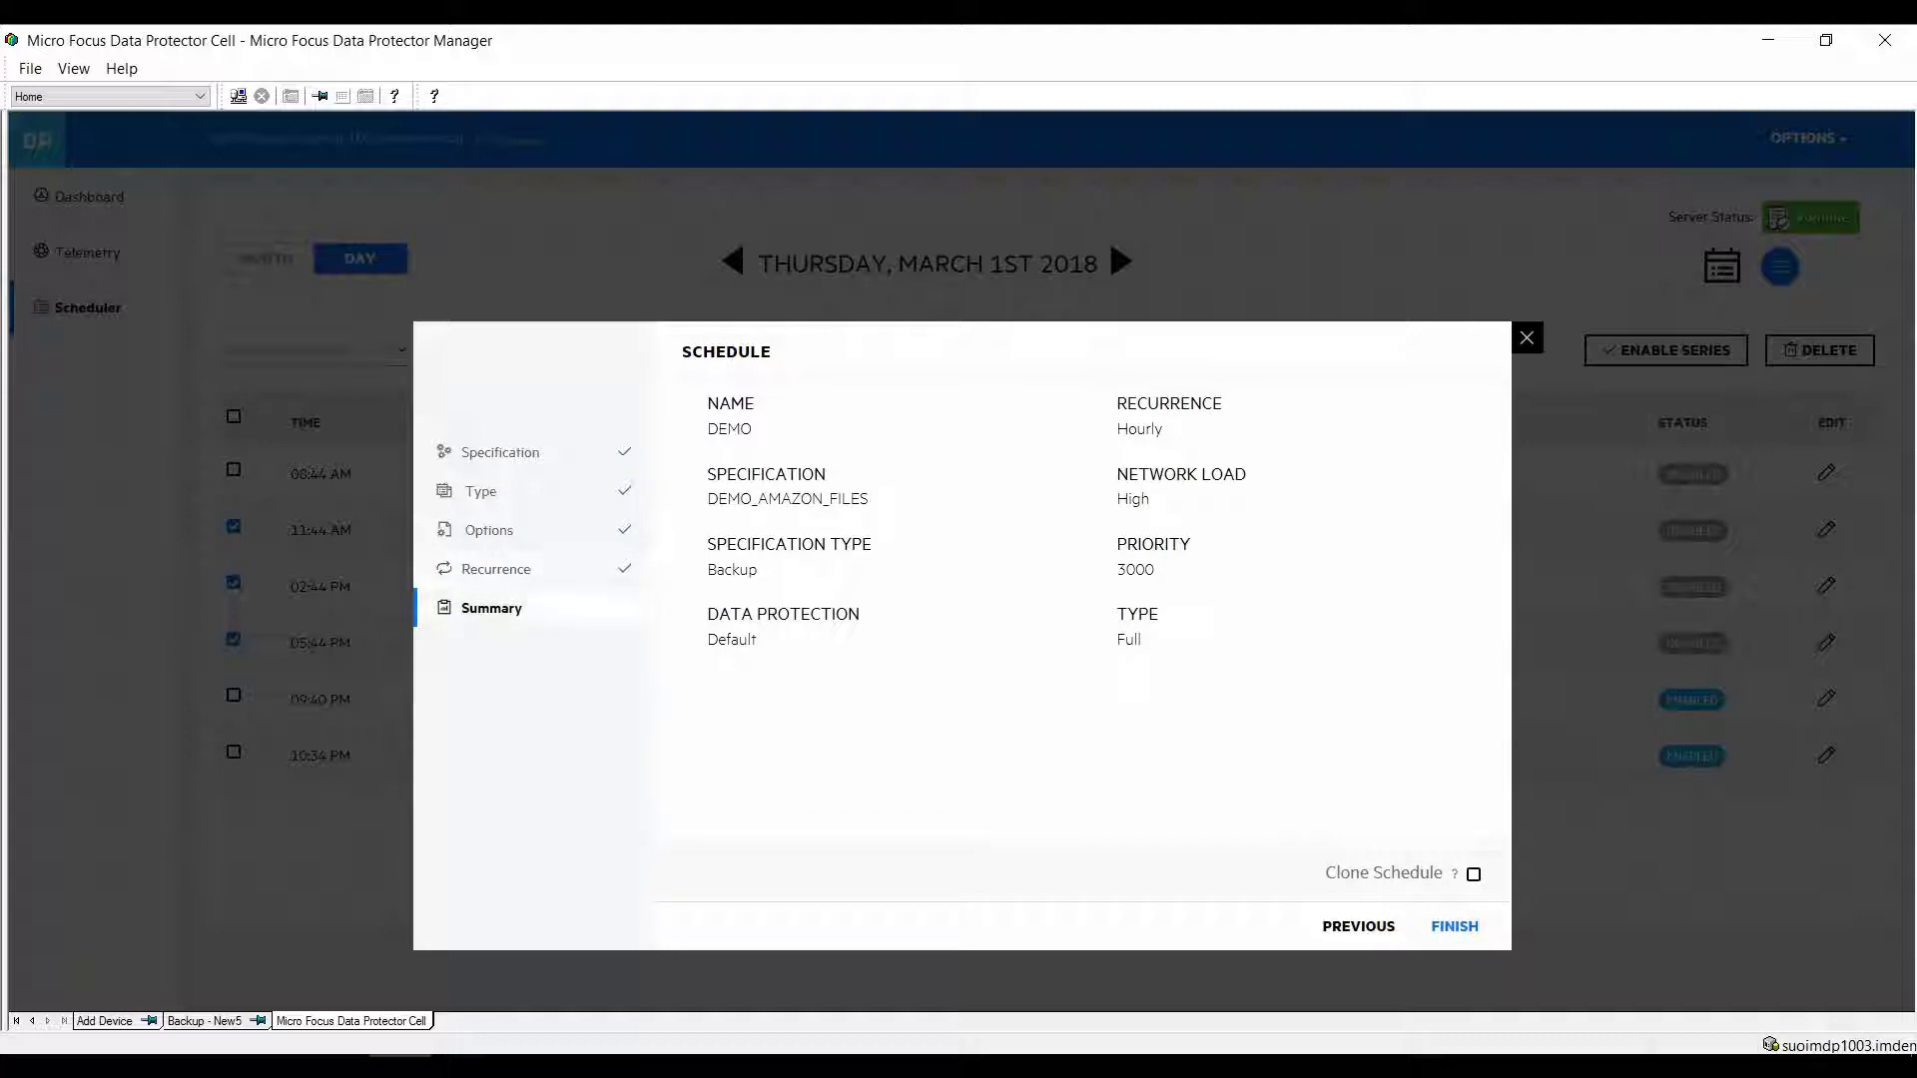